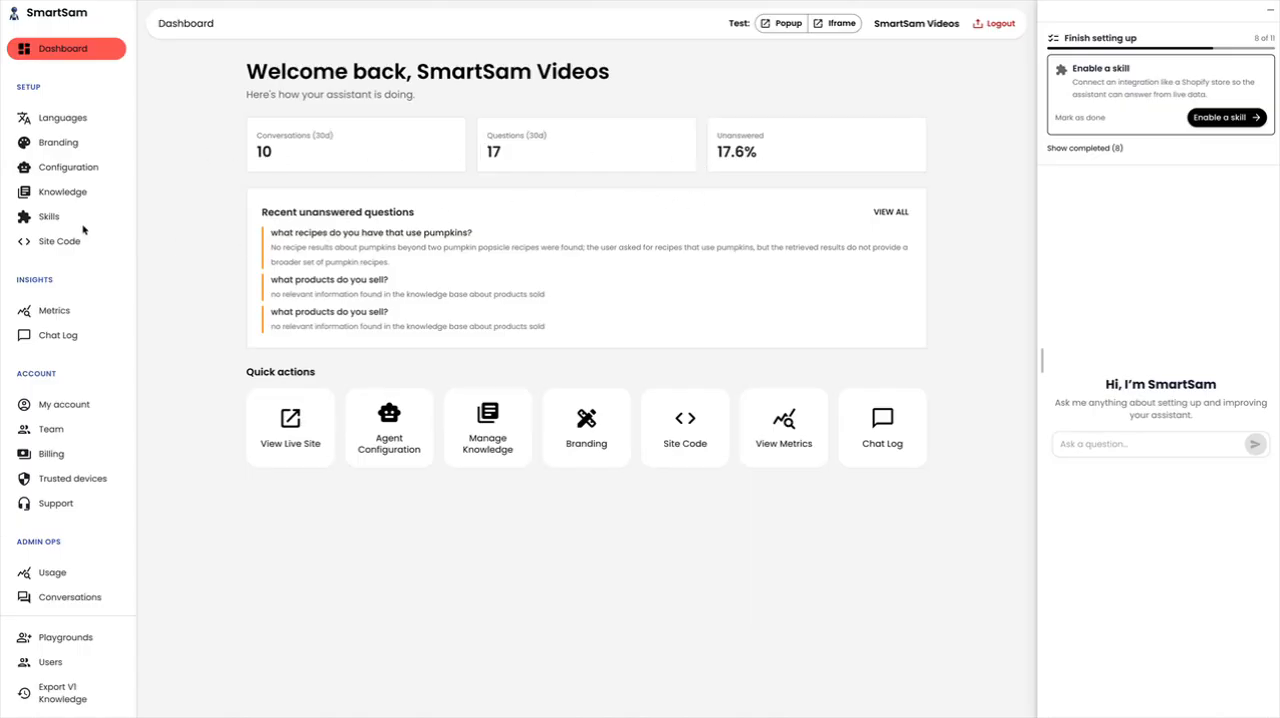
Open the Shopify (Storefront API) skill for editing and clear its store domain
left_click(47, 220)
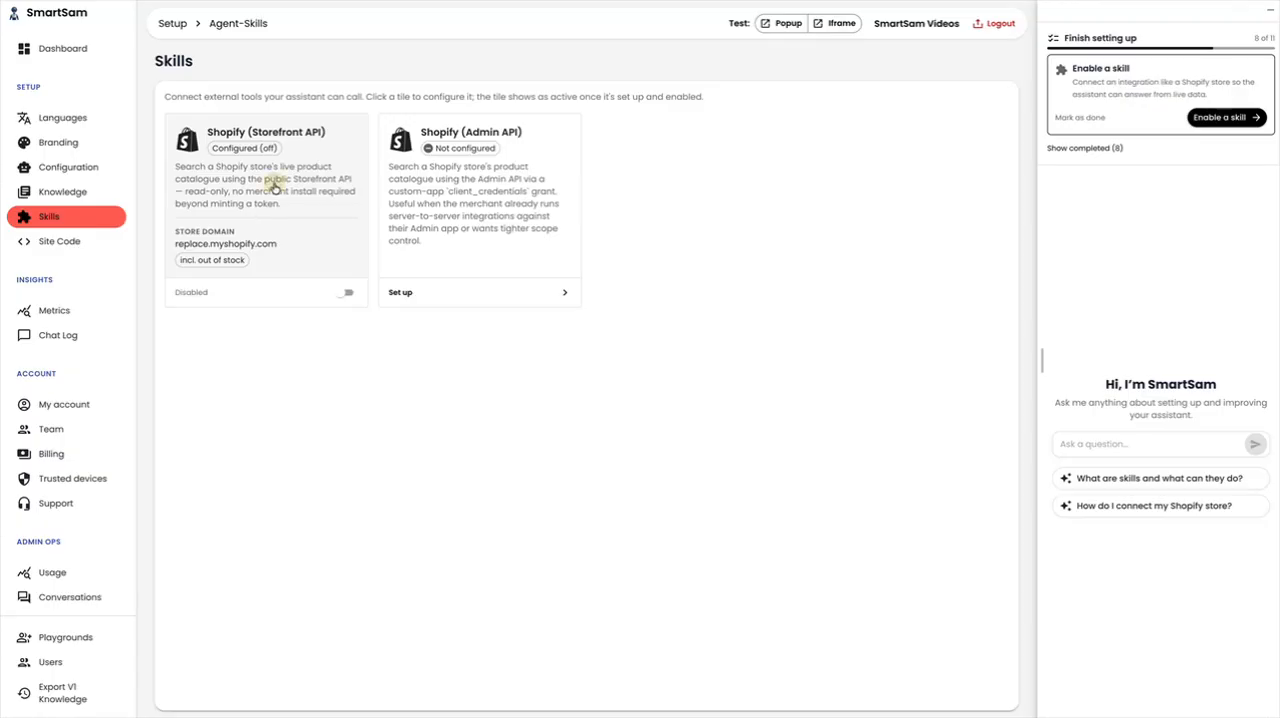
left_click(276, 187)
left_click(497, 247)
left_click_drag(503, 247, 366, 249)
key("BackSpace")
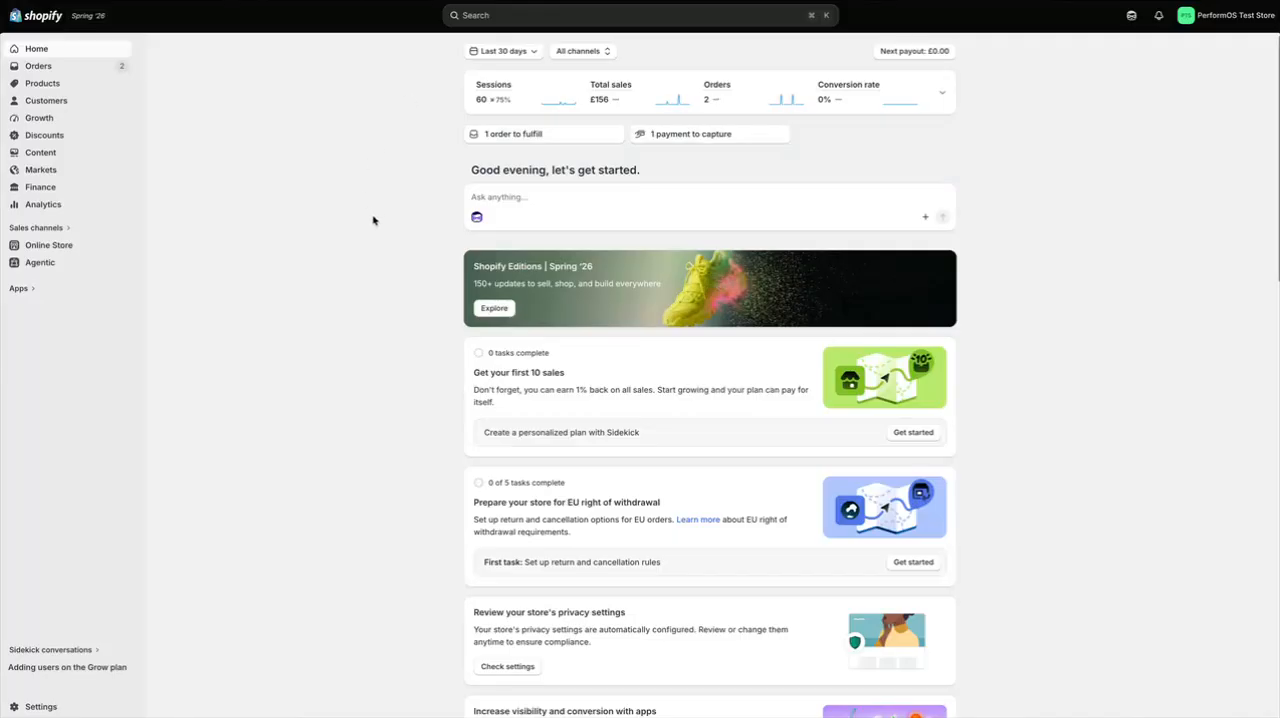
Switch to the Shopify admin and install the Headless sales channel from the Shopify App Store
left_click(38, 705)
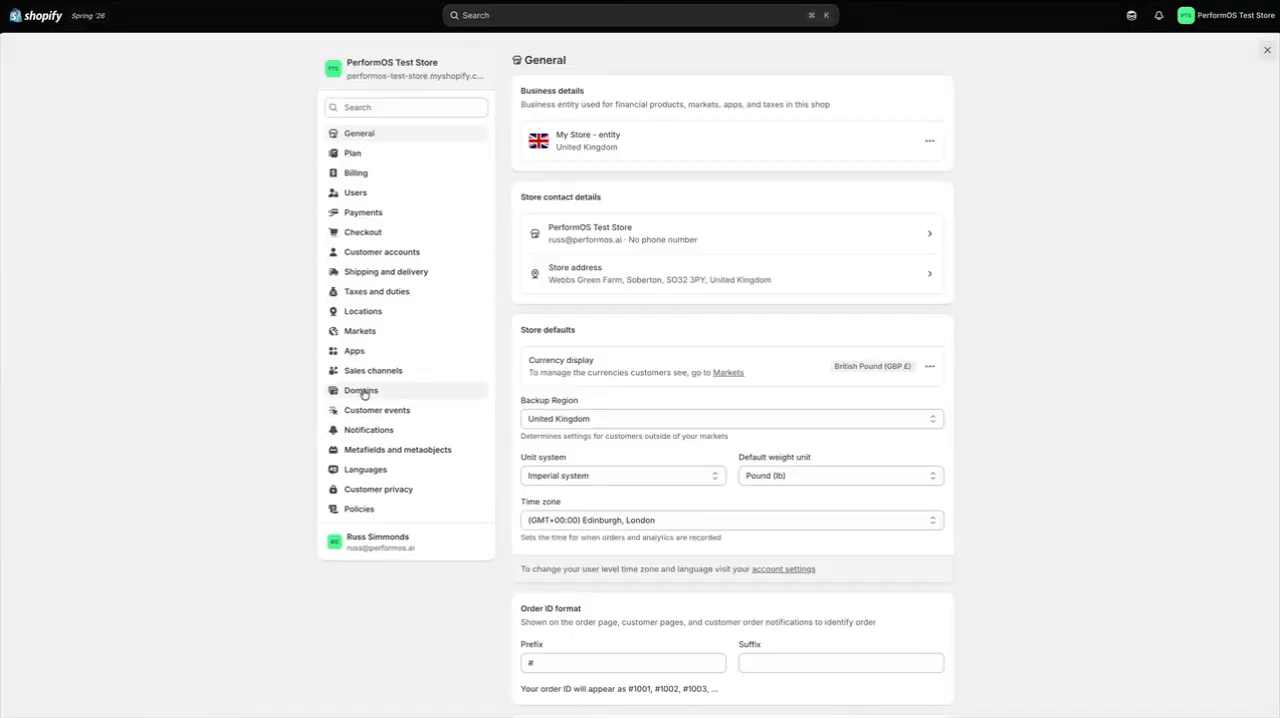
left_click(373, 373)
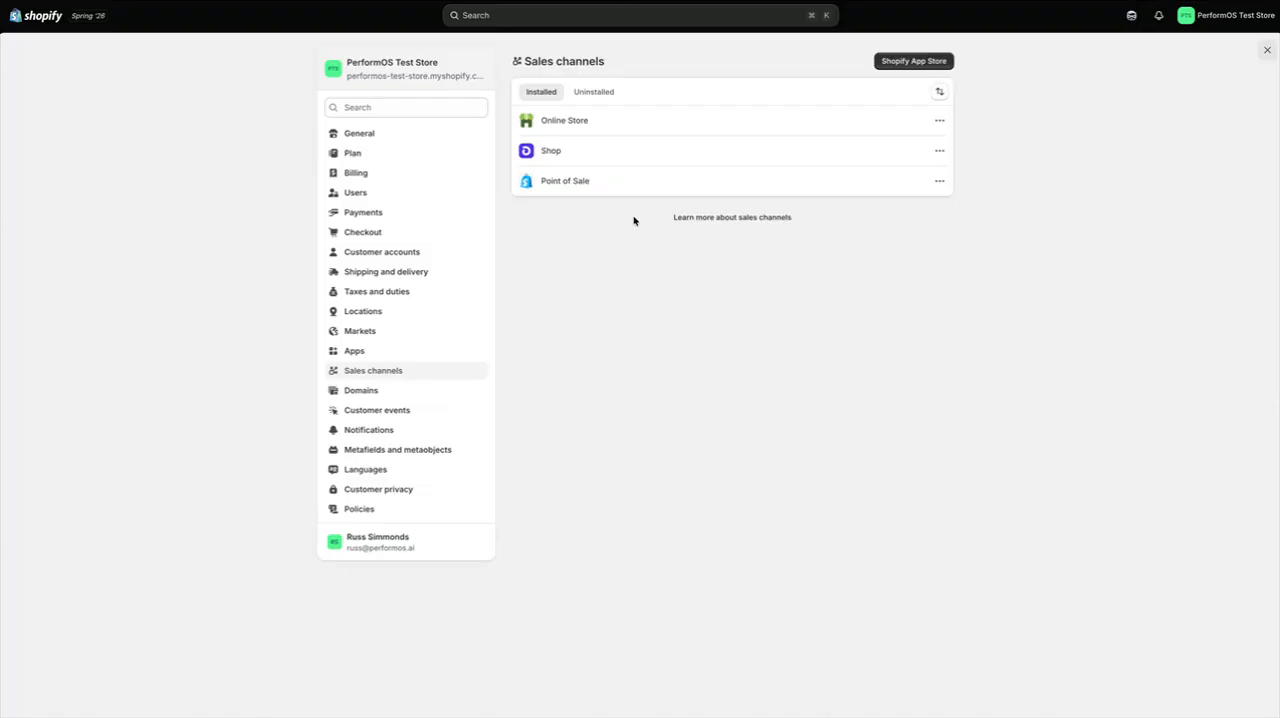
left_click(905, 61)
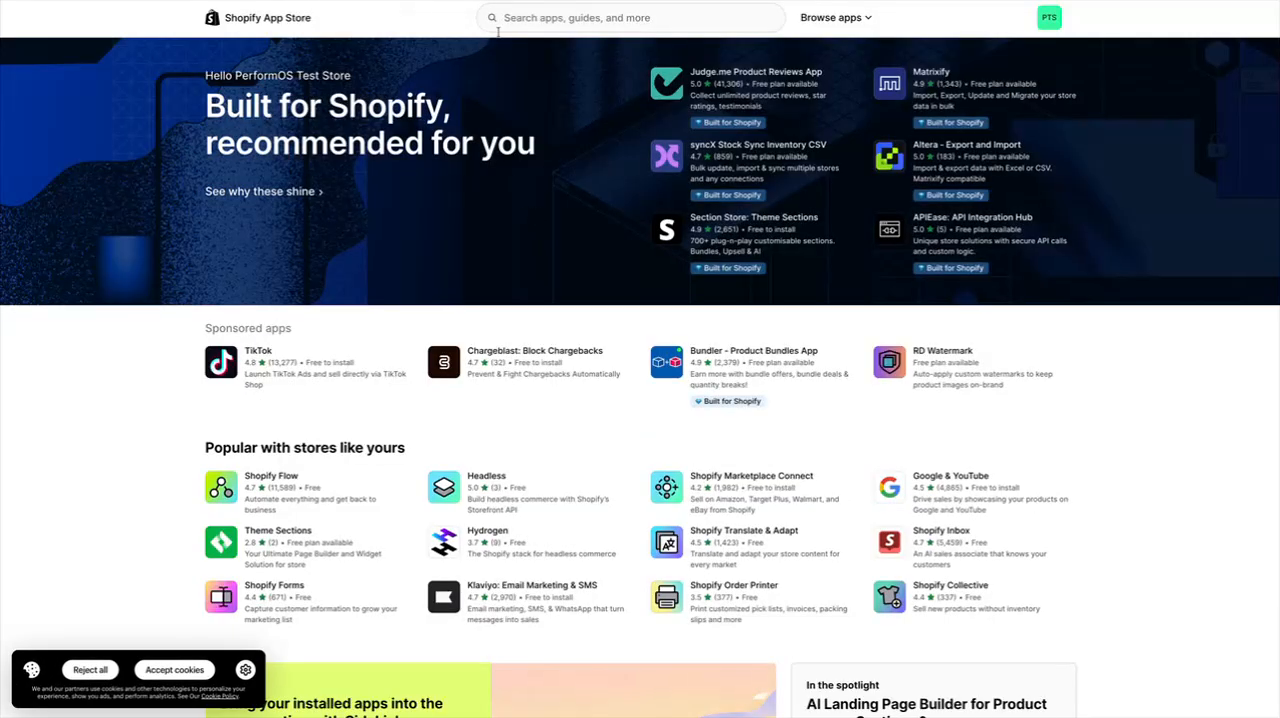
left_click(510, 23)
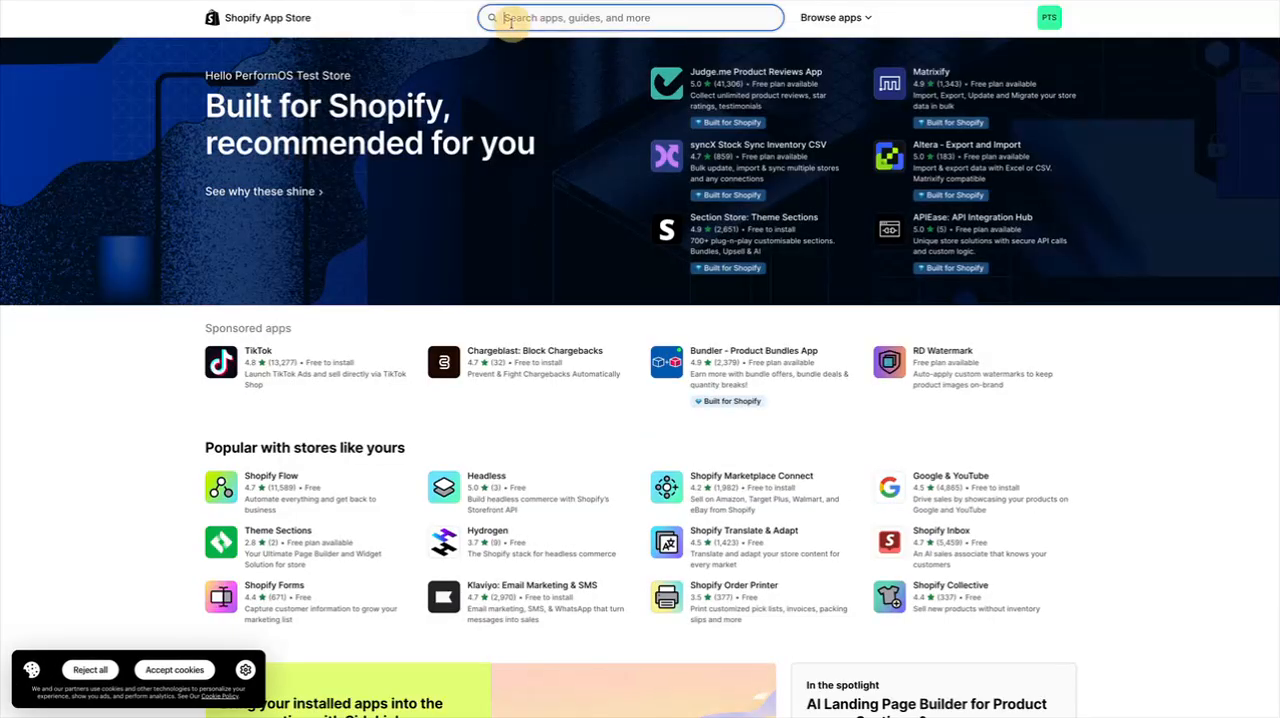
type("he")
left_click(518, 53)
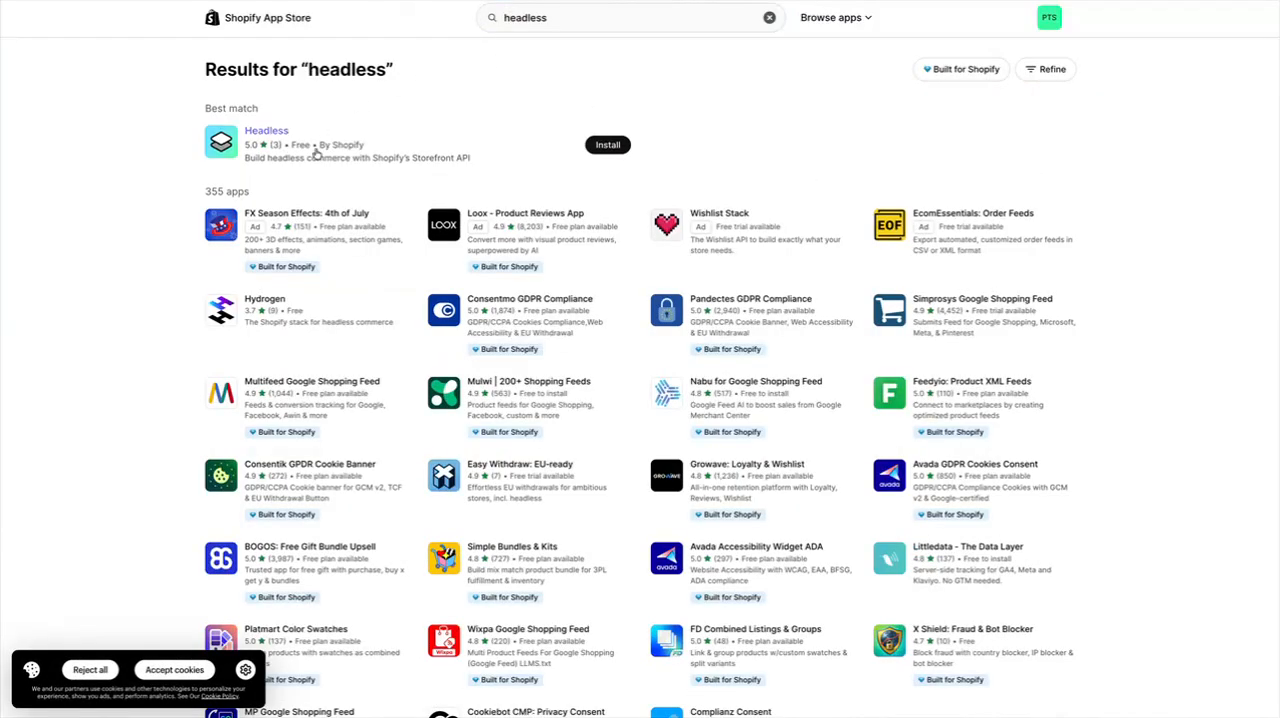
left_click(604, 144)
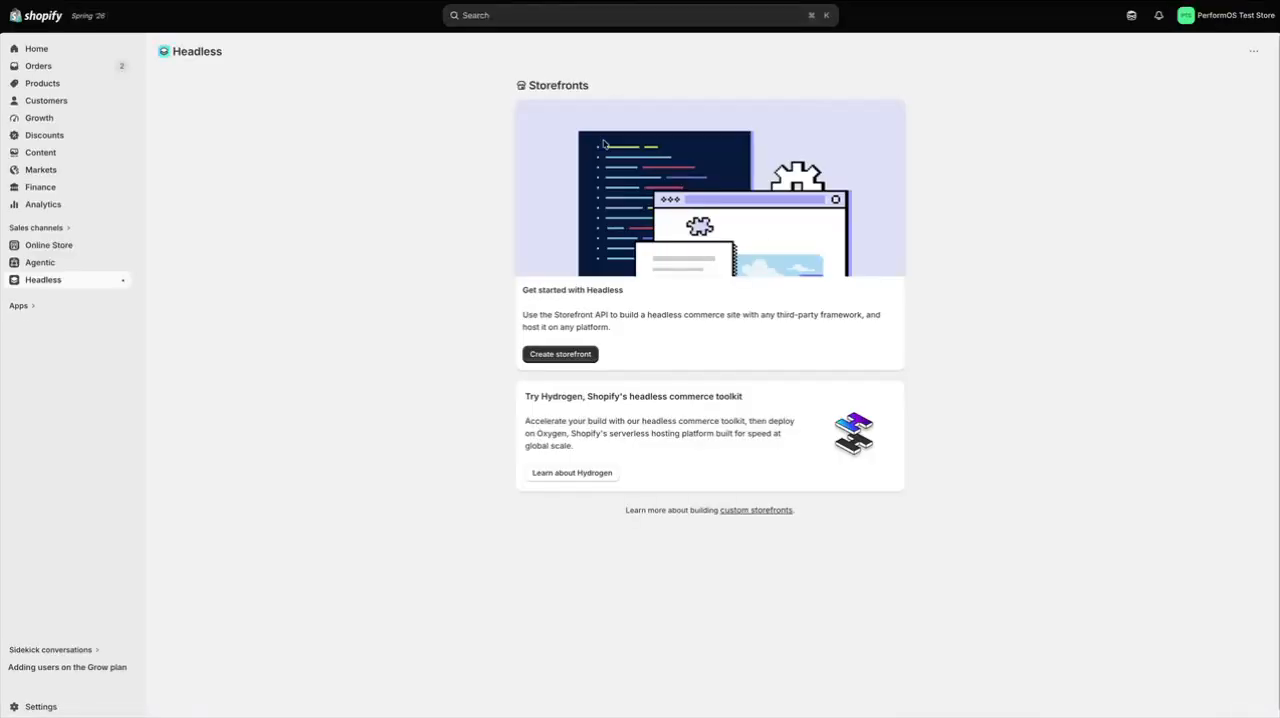
Create a Headless storefront and rename it "SmartSam Storefront"
left_click(564, 360)
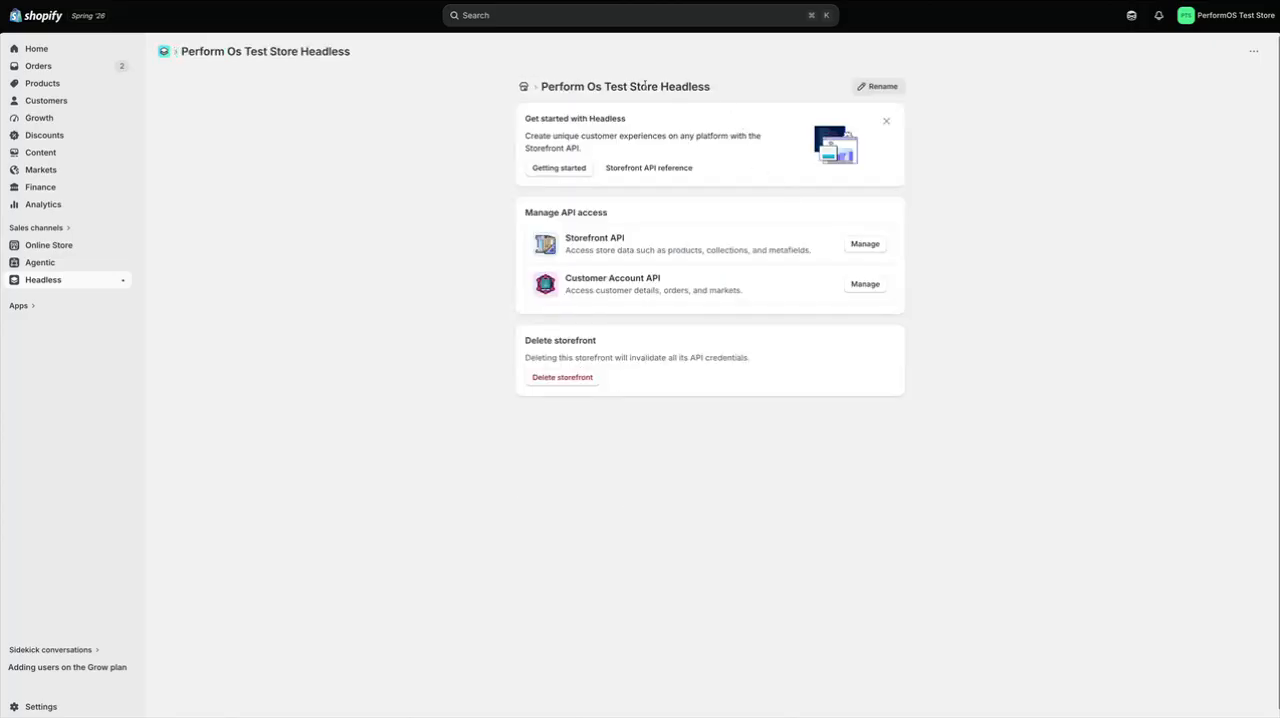
left_click_drag(657, 87, 546, 88)
left_click(716, 81)
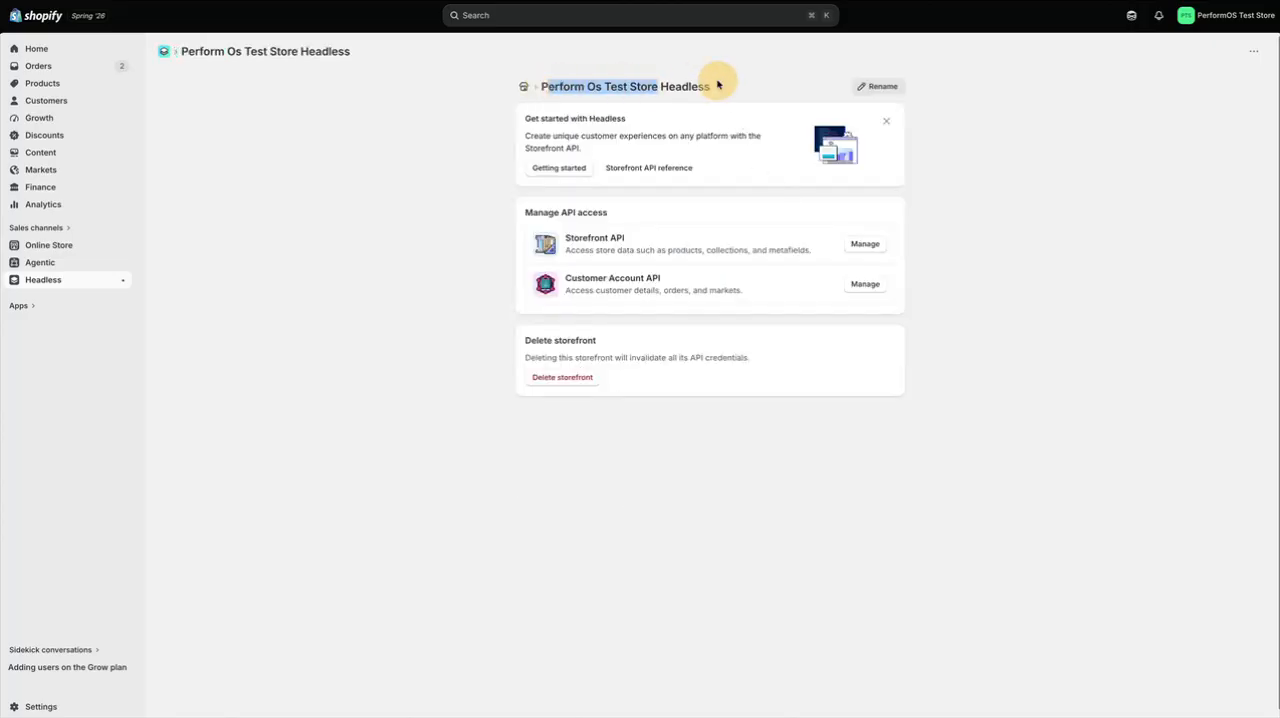
left_click(880, 86)
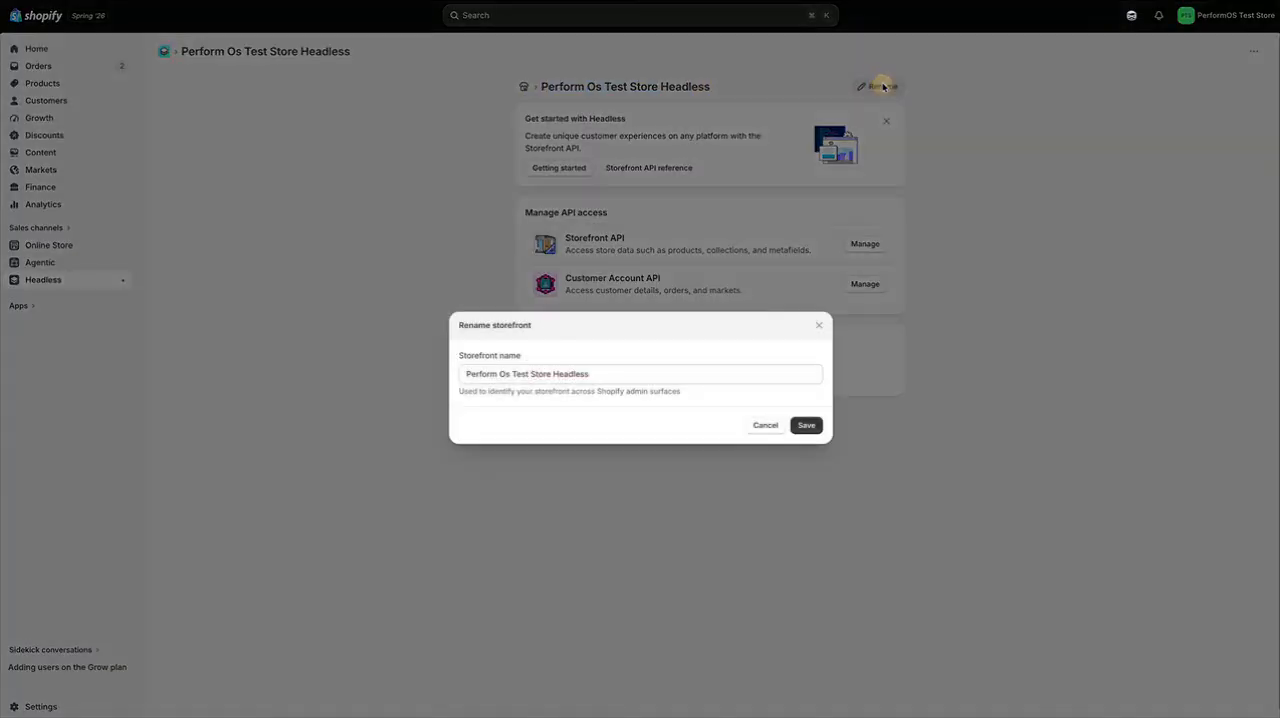
left_click_drag(589, 374, 463, 378)
type("Smart")
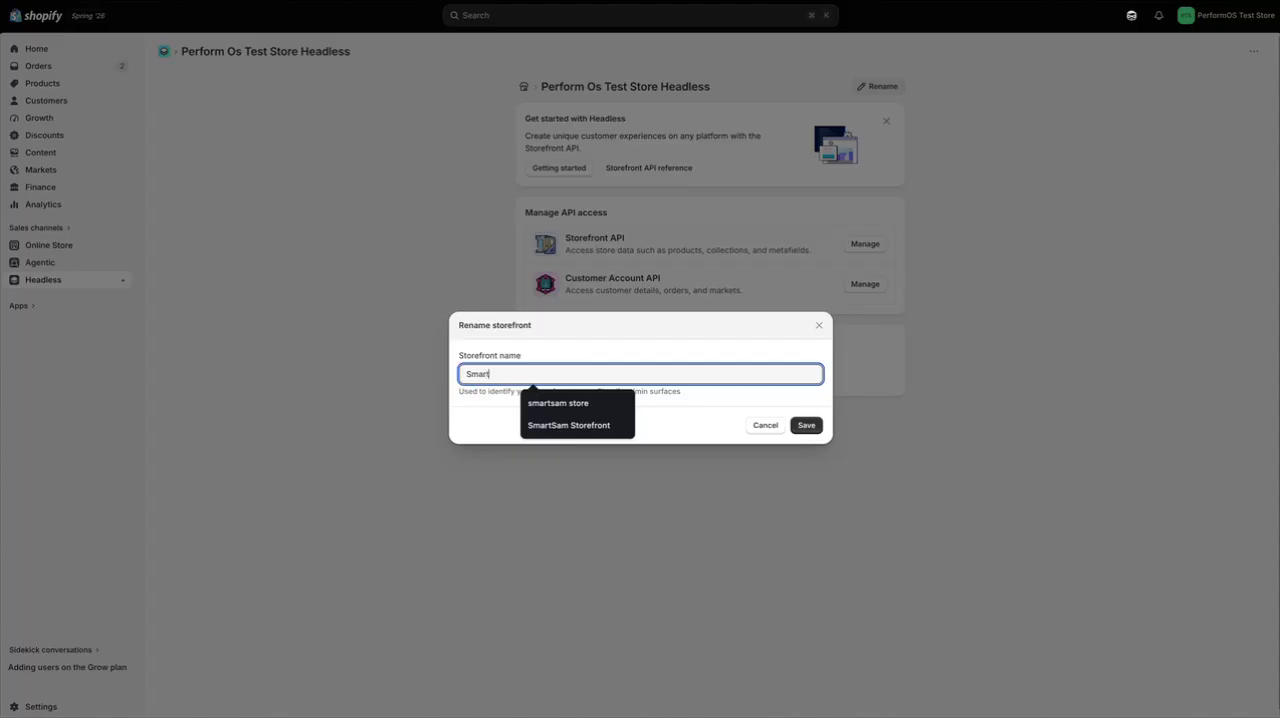
type("Sam Storefront")
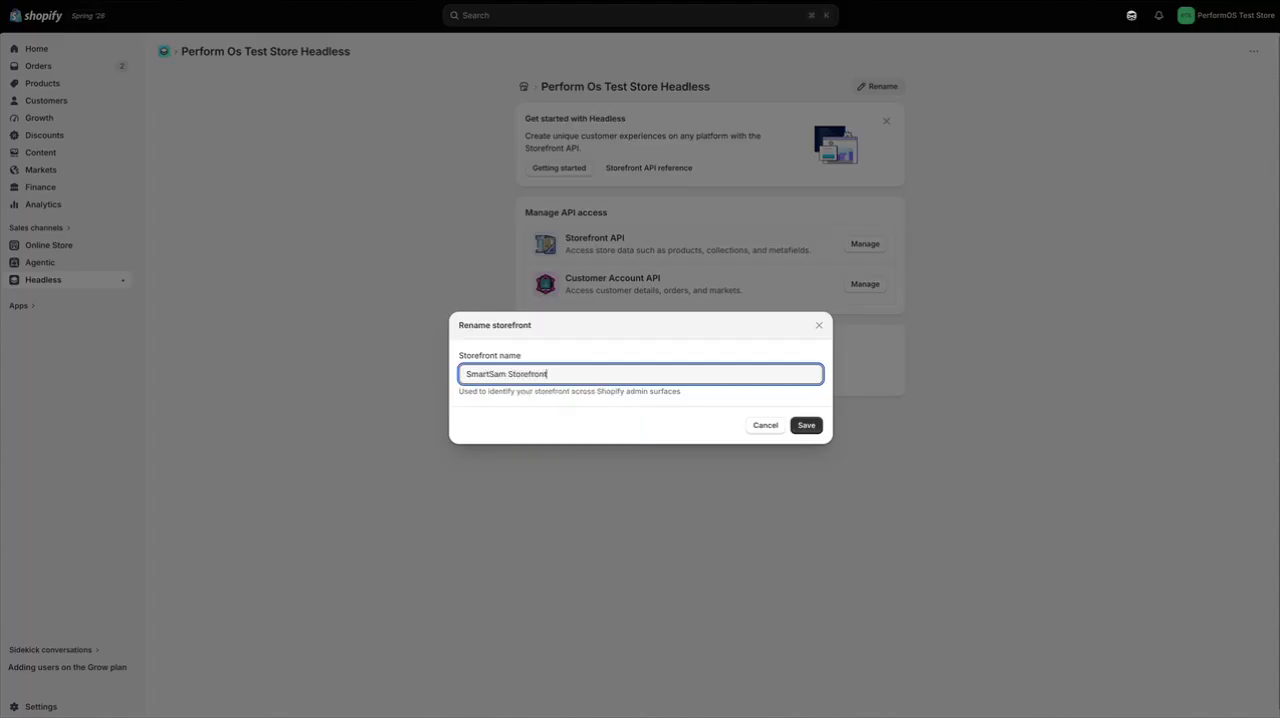
left_click(806, 426)
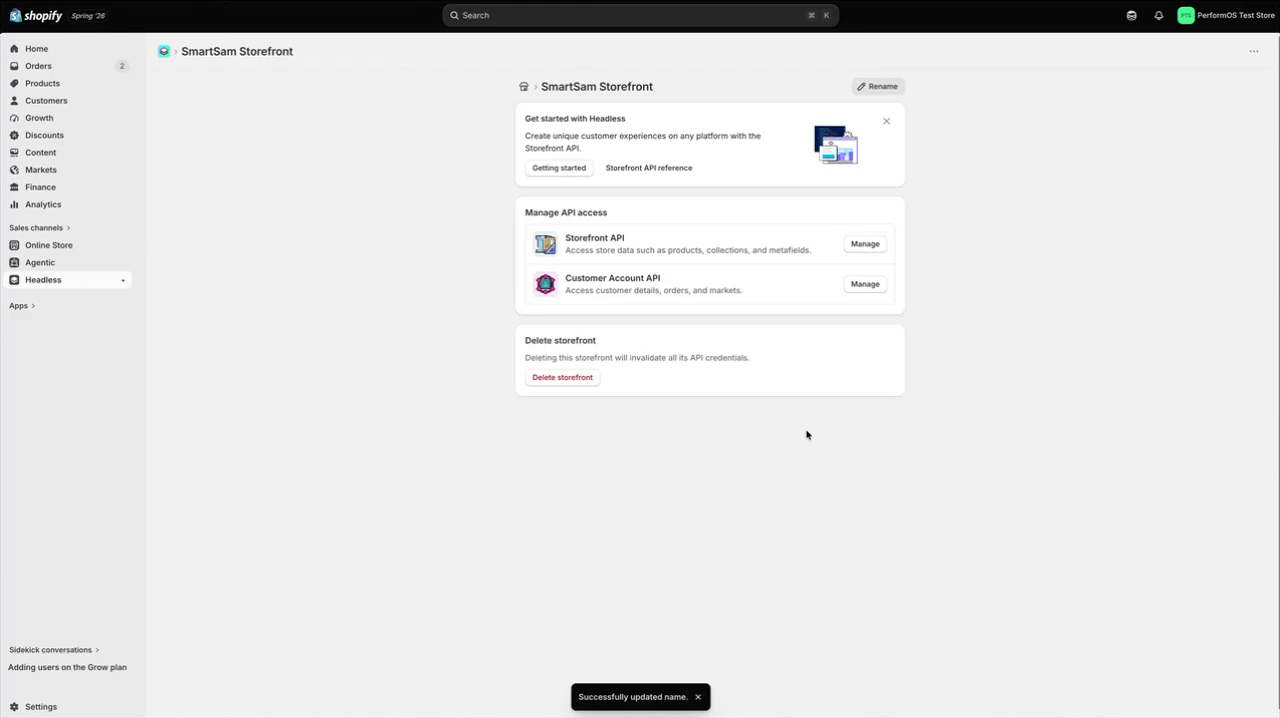
Copy the storefront's public Storefront API access token and paste it into the access token field of SmartSam's Shopify skill
left_click(858, 249)
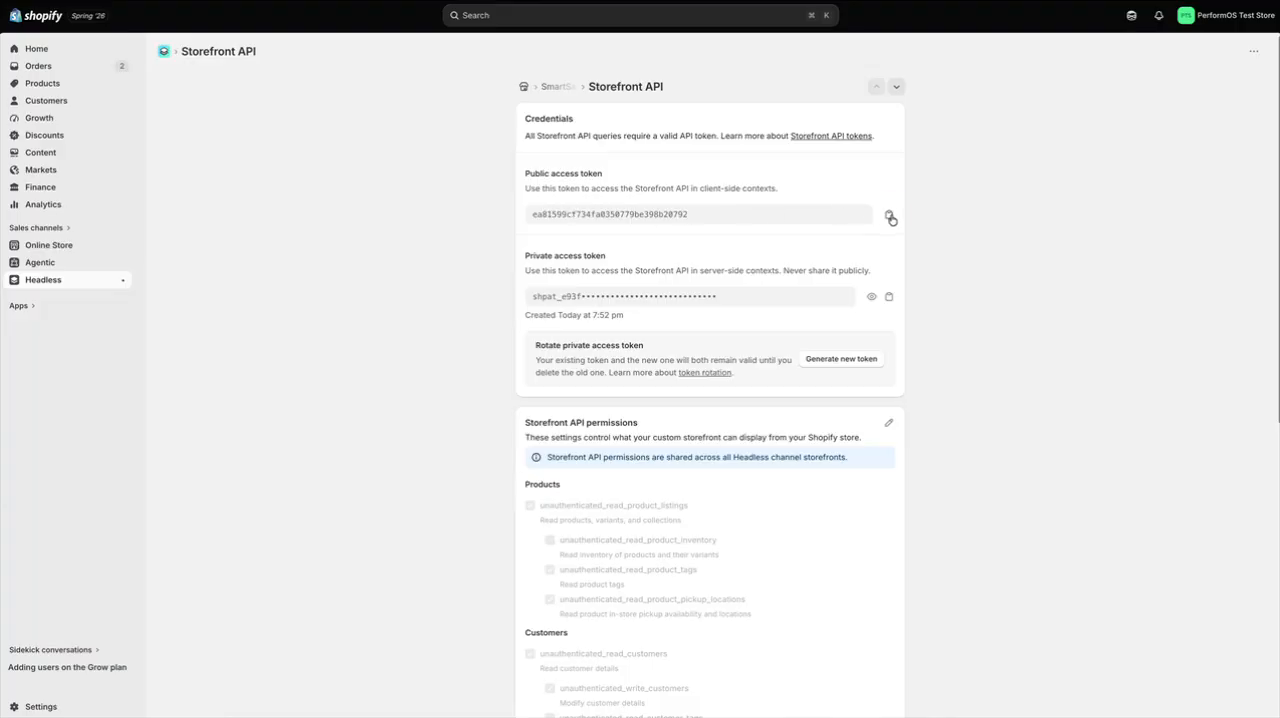
left_click(889, 216)
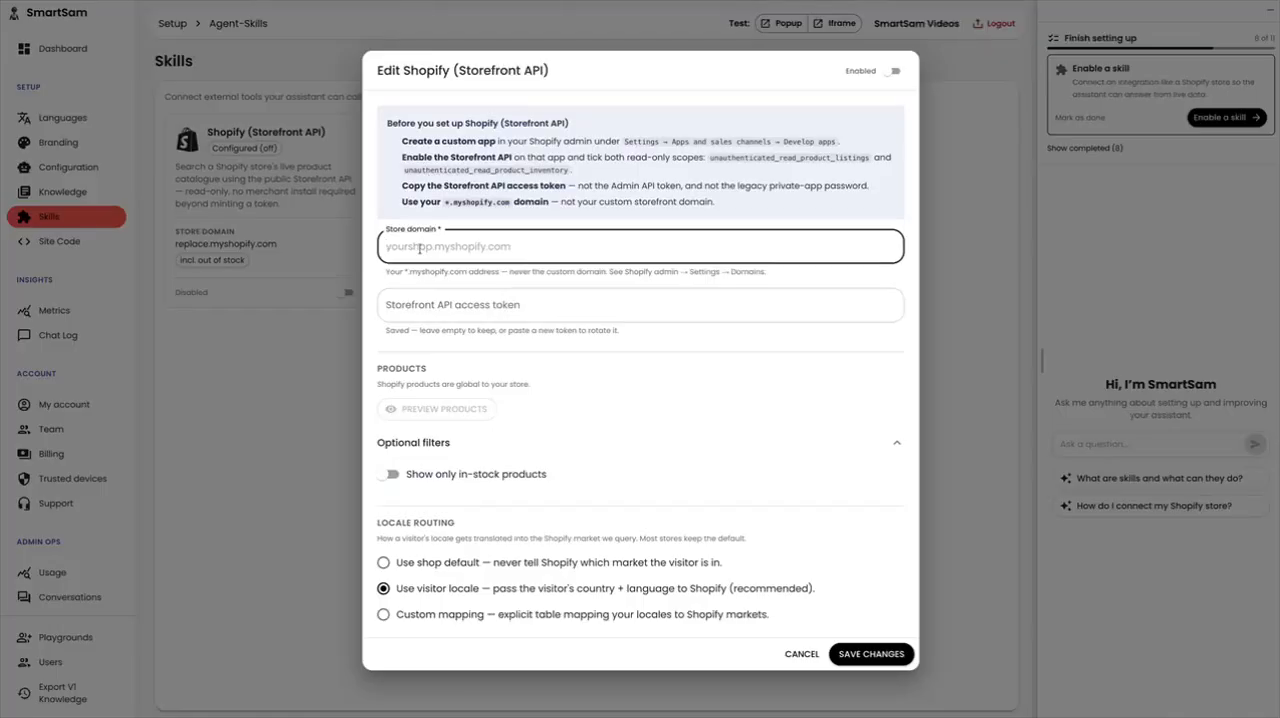
left_click(421, 307)
key("ctrl+v")
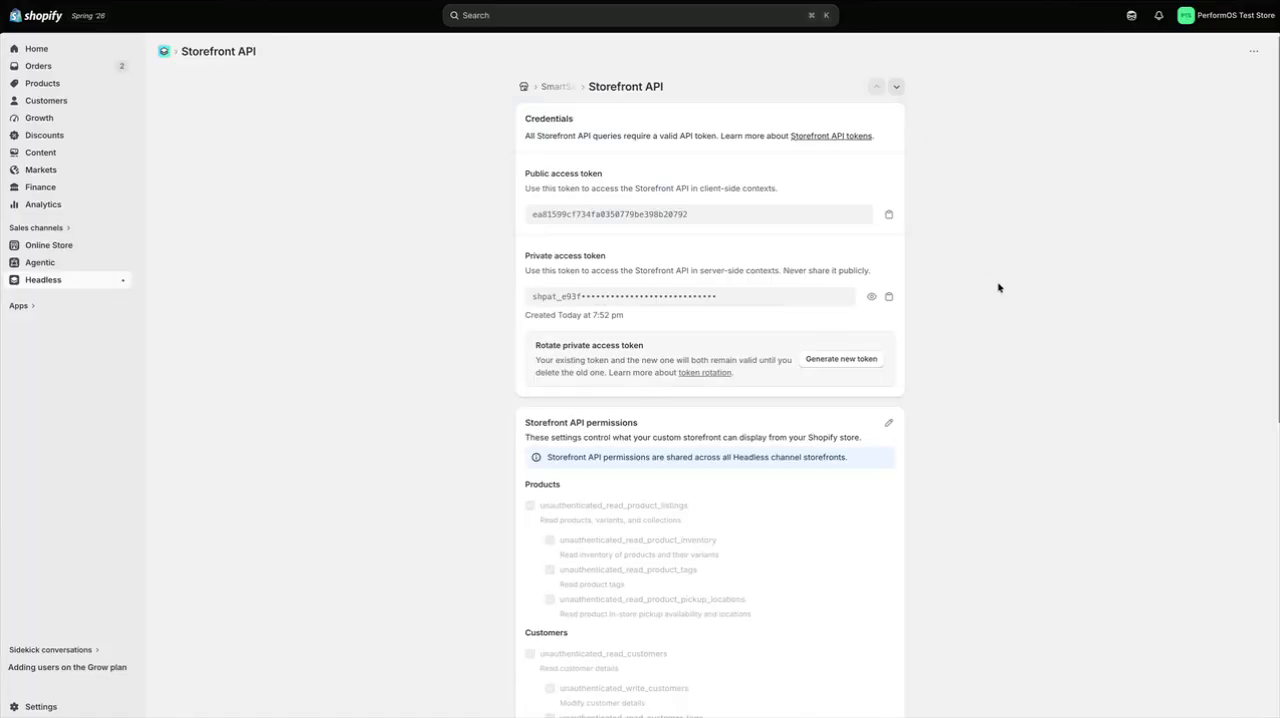
In Shopify's Storefront API permissions, enable unauthenticated_read_product_inventory and disable the product tags, product pickup locations and customers permissions
scroll(997, 285, "down", 3)
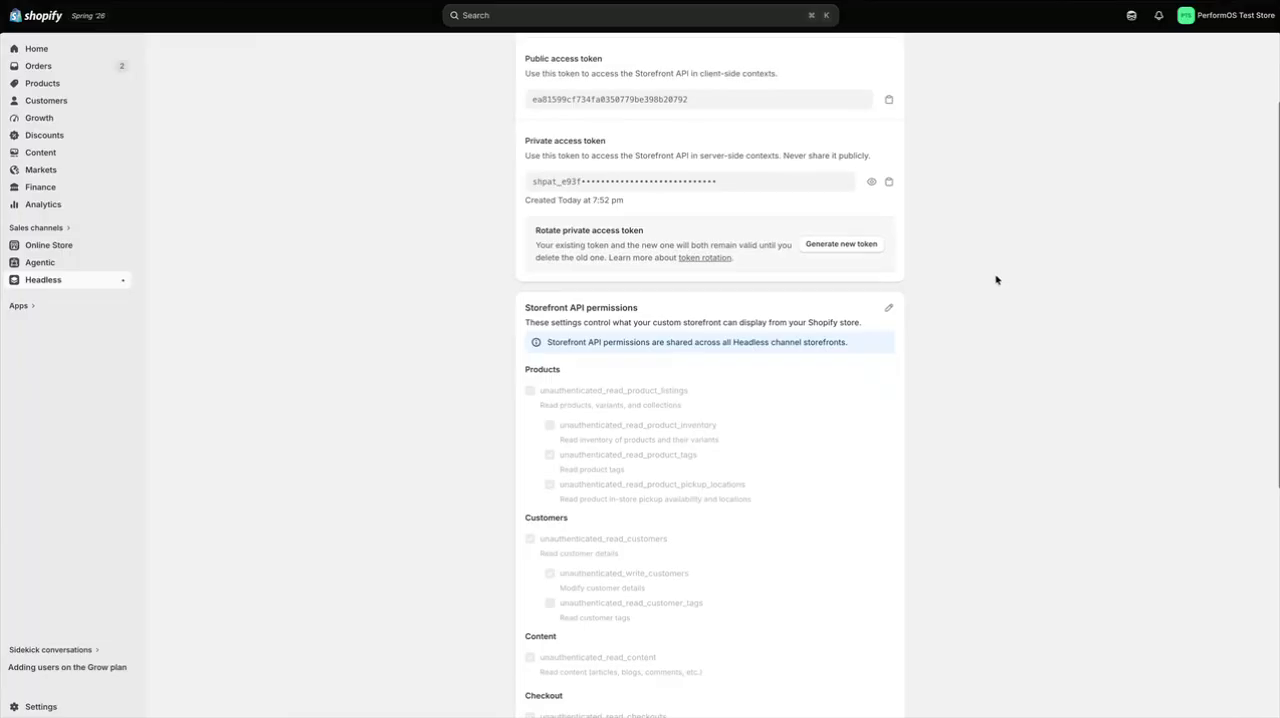
left_click(889, 312)
scroll(857, 443, "down", 2)
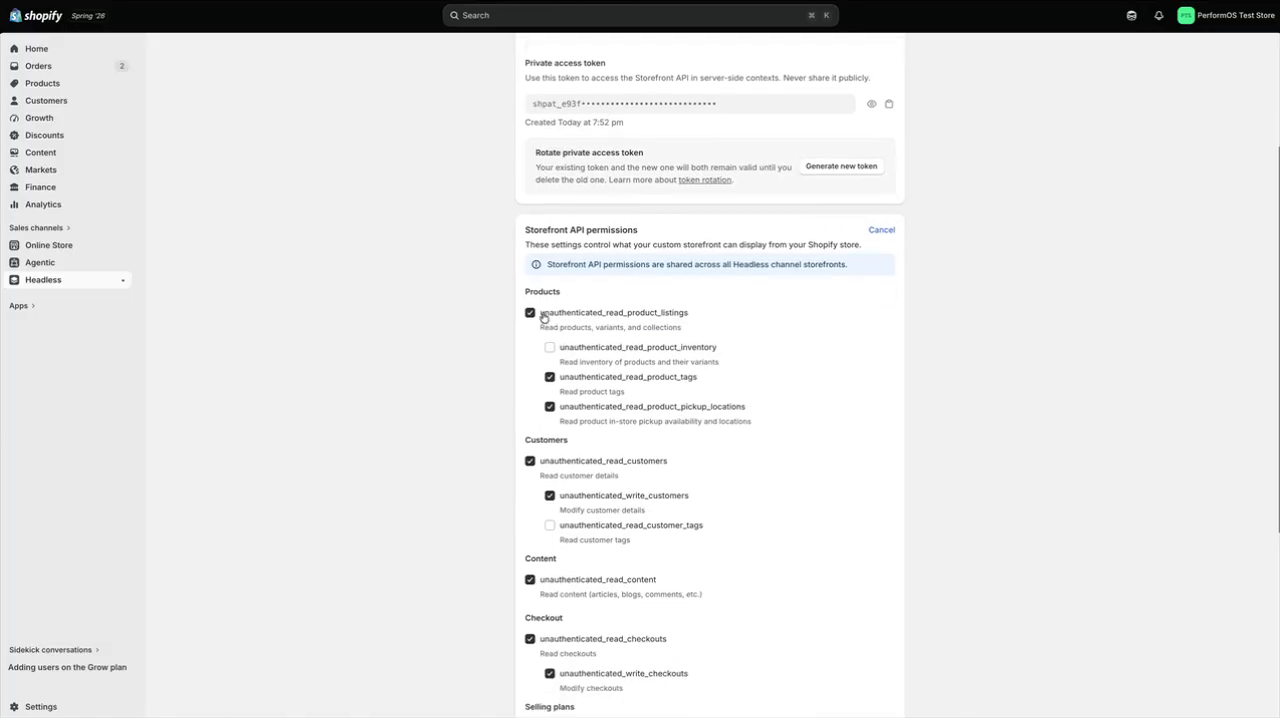
left_click(586, 346)
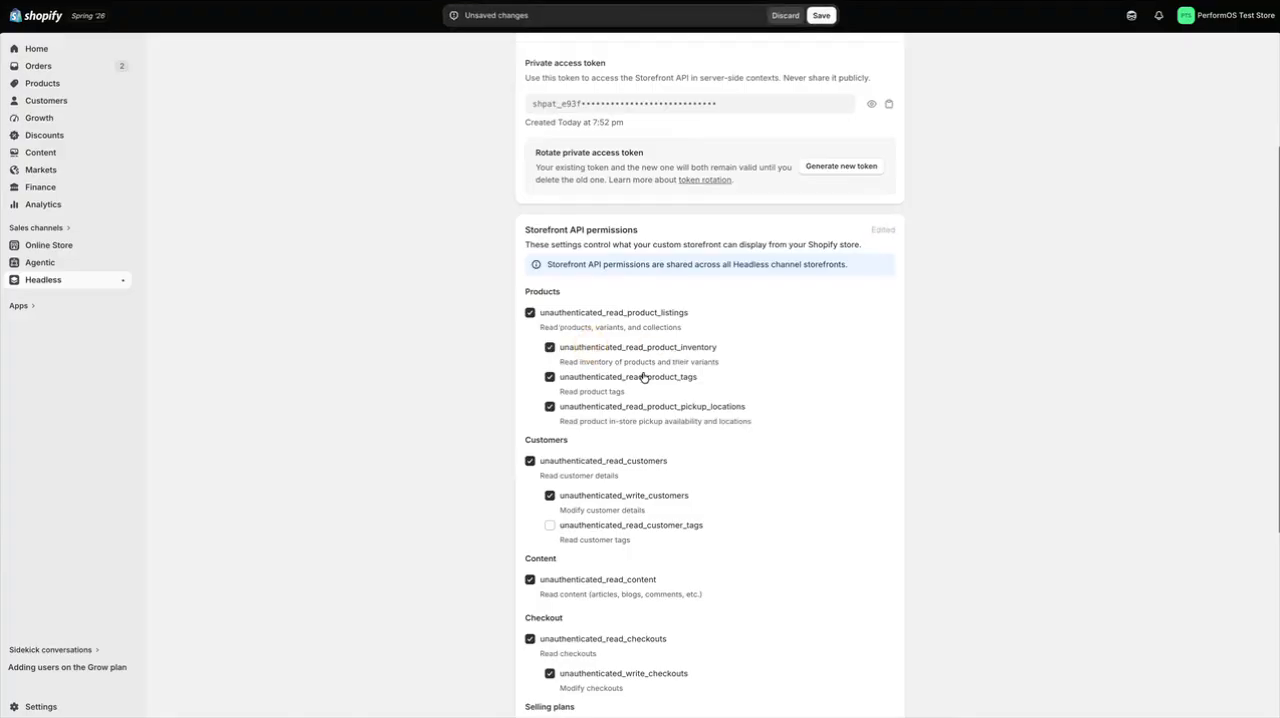
left_click(639, 380)
left_click(633, 410)
left_click(619, 469)
Disable the checkouts, selling plans and metaobjects permissions, and save the Storefront API permissions
scroll(655, 488, "down", 3)
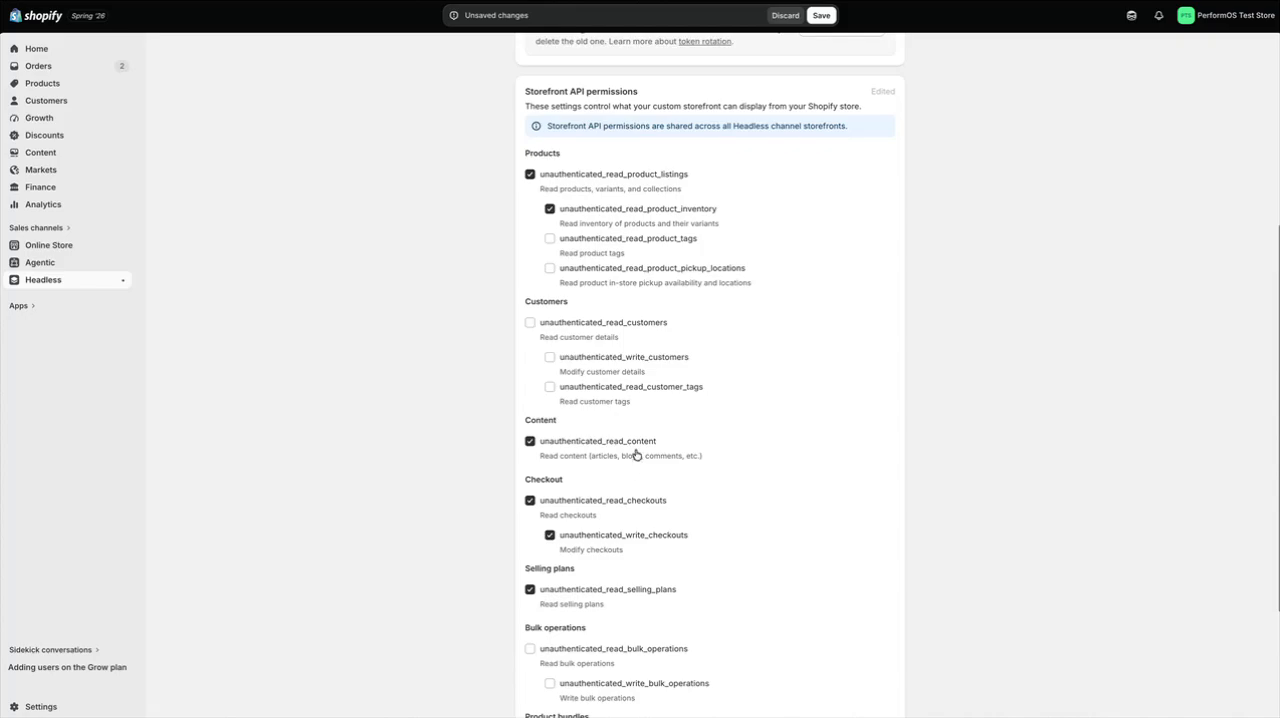
scroll(612, 496, "down", 1)
scroll(611, 497, "down", 2)
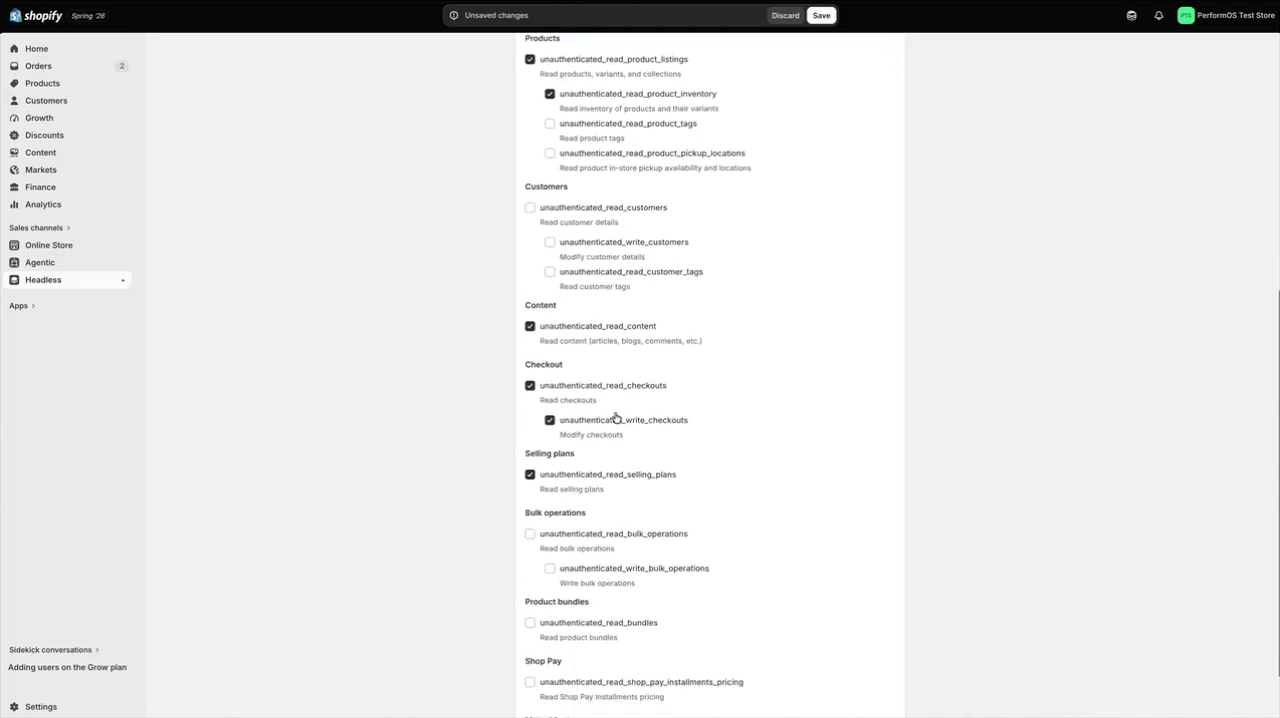
left_click(610, 382)
left_click(608, 478)
scroll(610, 490, "down", 1)
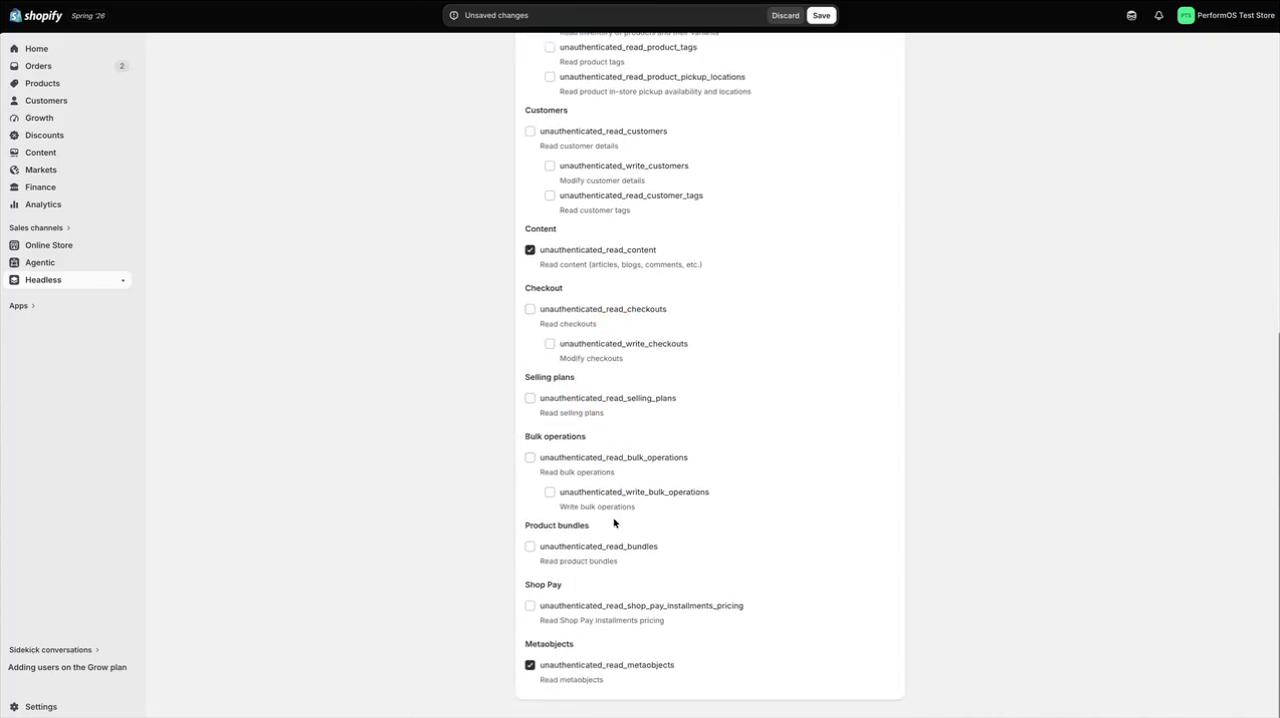
left_click(561, 676)
scroll(580, 640, "up", 2)
scroll(593, 585, "up", 3)
scroll(594, 584, "down", 1)
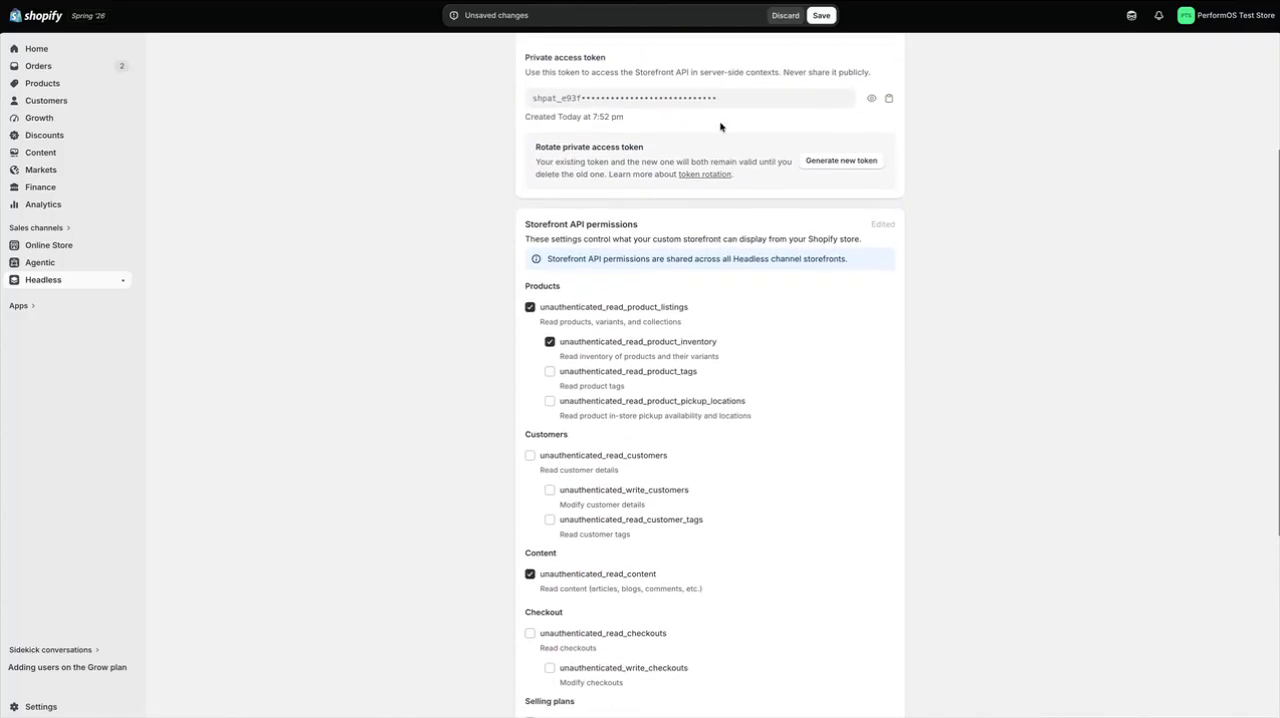
left_click(821, 15)
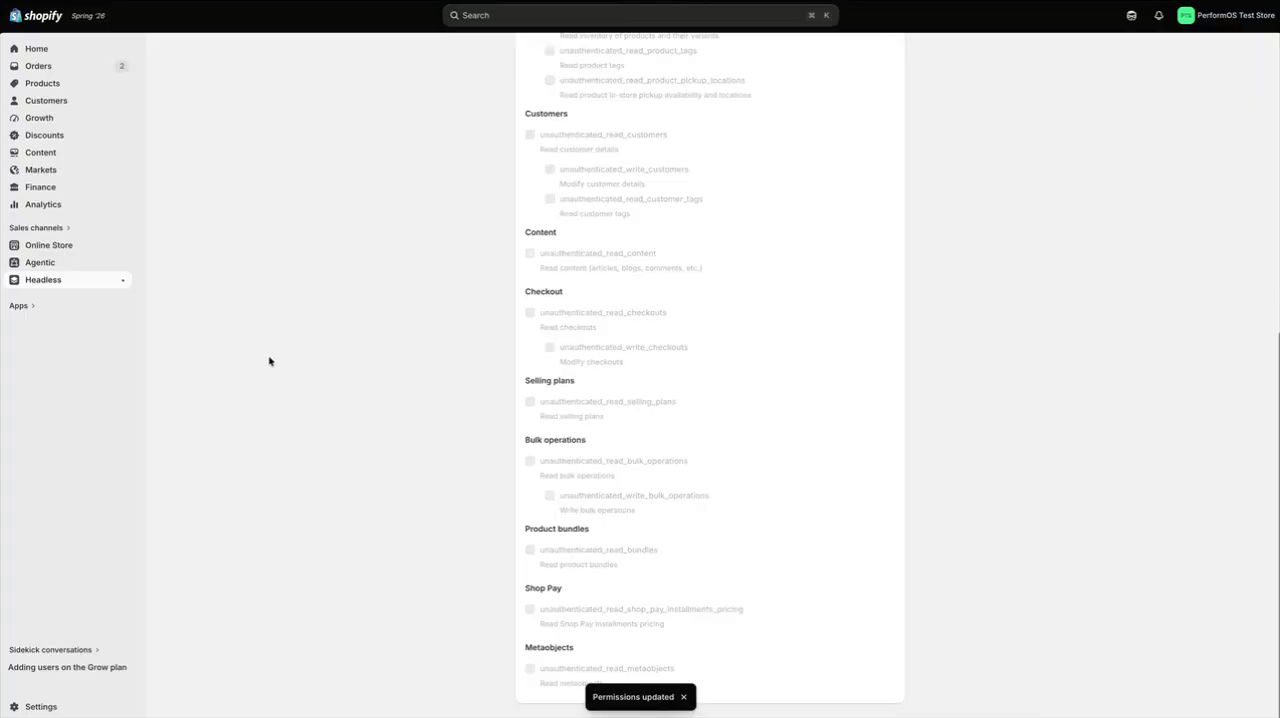
Copy the primary domain performos-test-store.myshopify.com from Shopify's domain settings into the store domain of SmartSam's Shopify skill
left_click(44, 707)
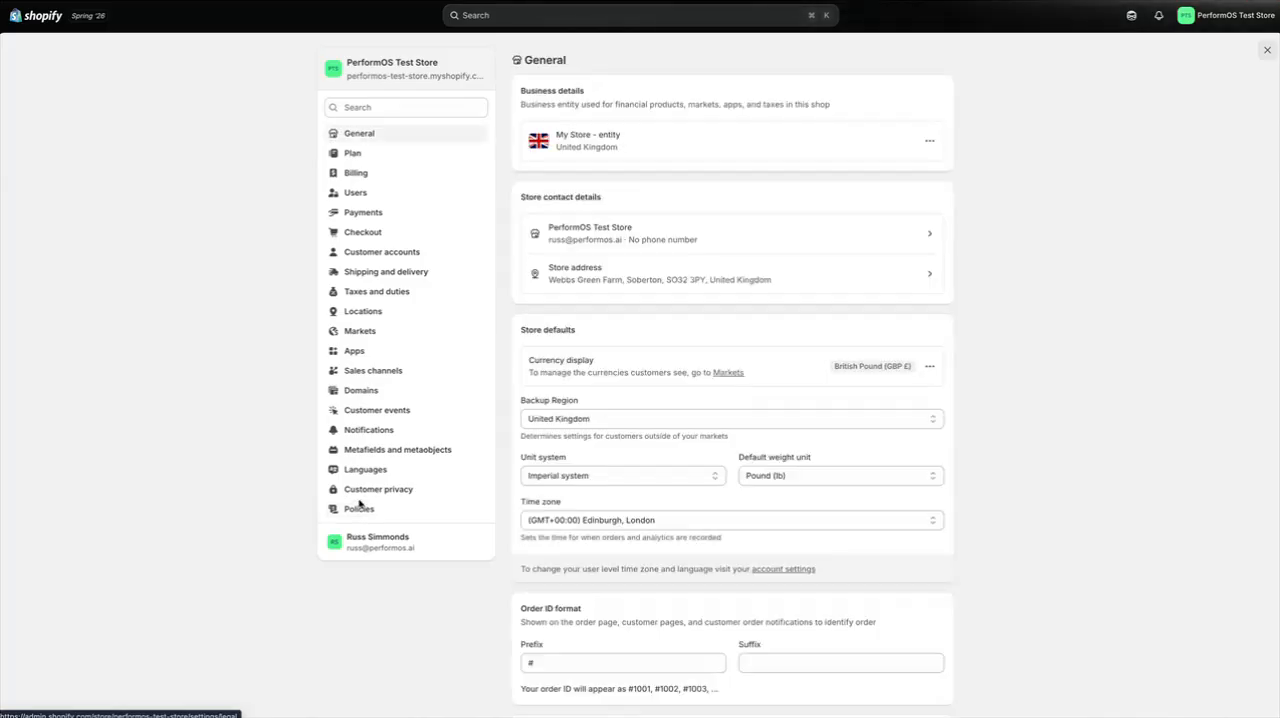
left_click(371, 392)
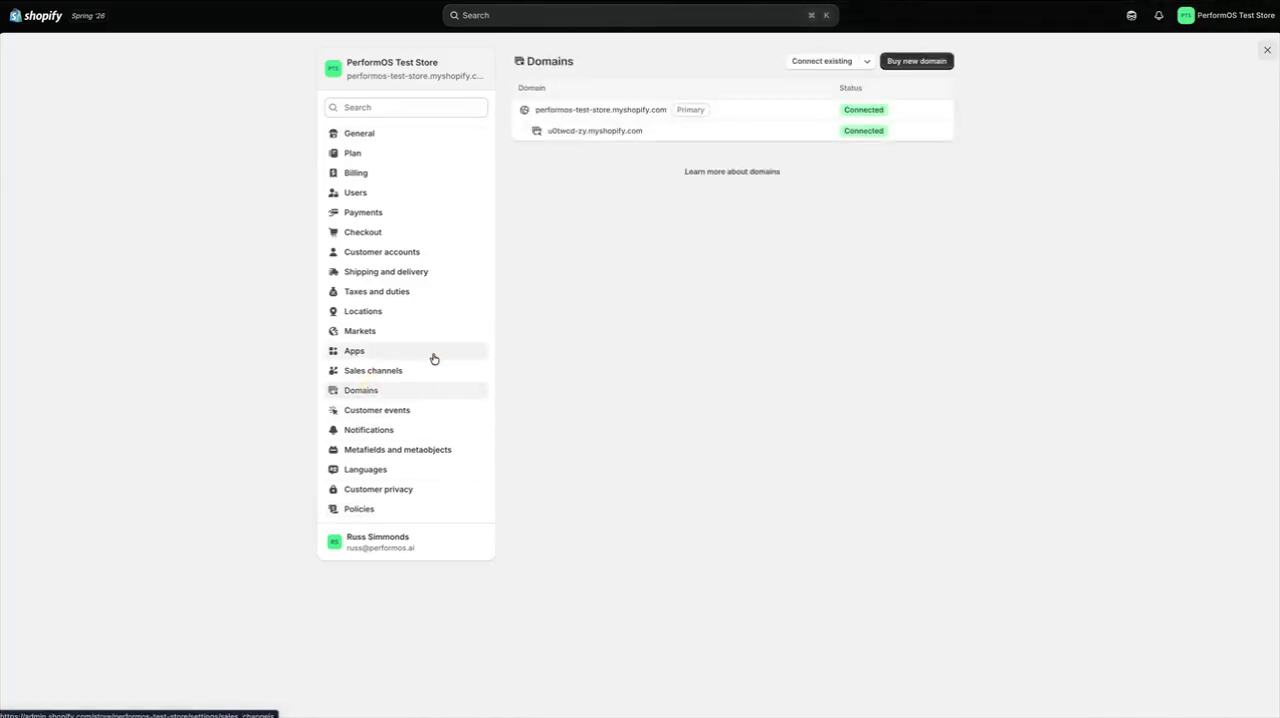
left_click(639, 112)
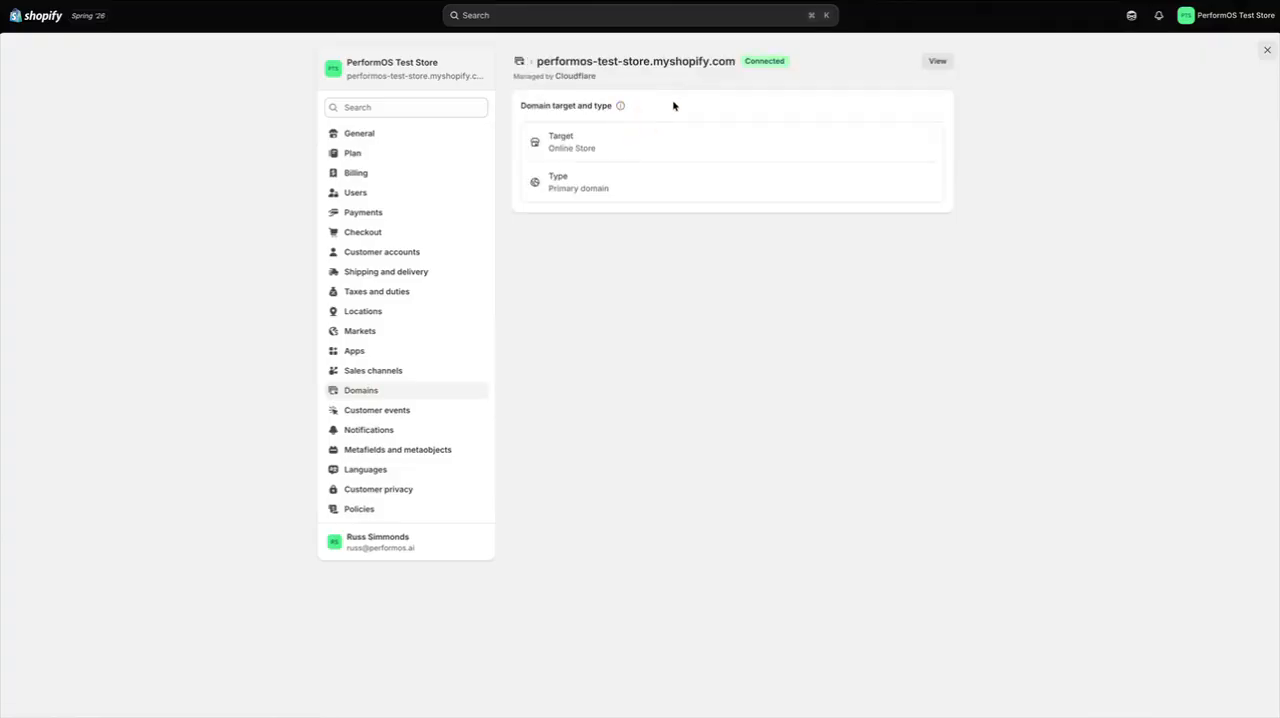
left_click_drag(735, 61, 531, 61)
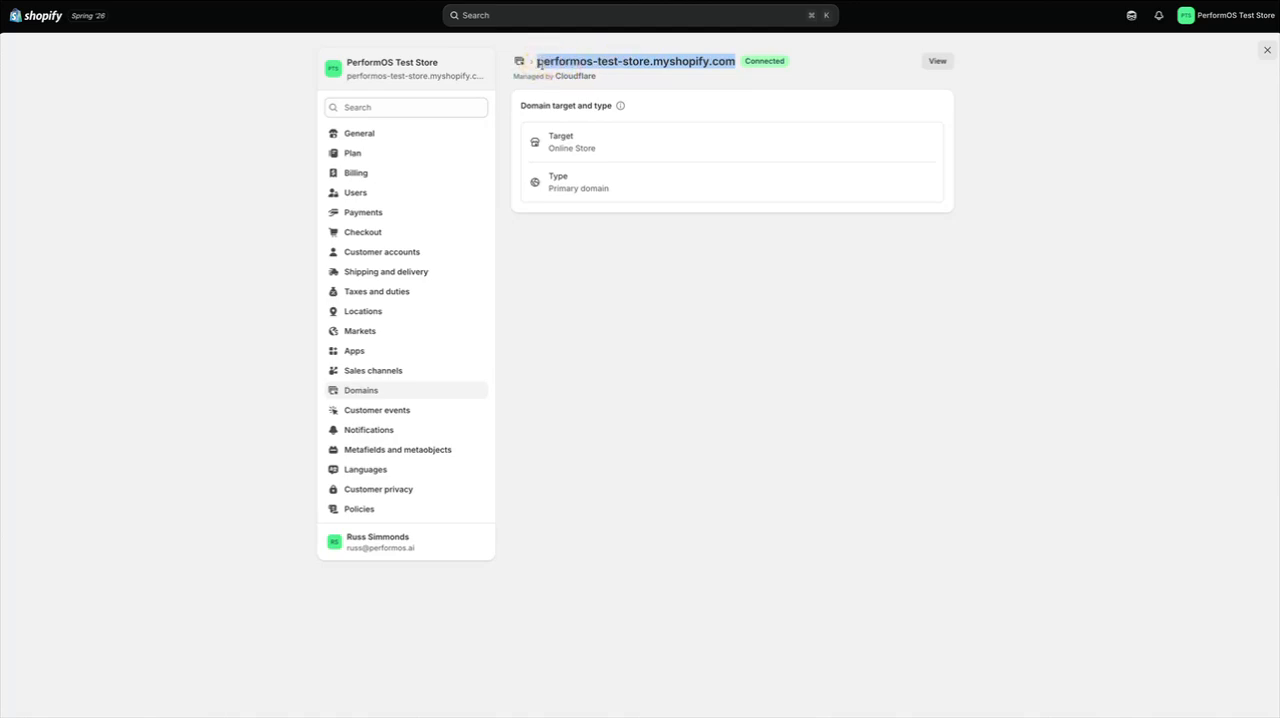
left_click(245, 125)
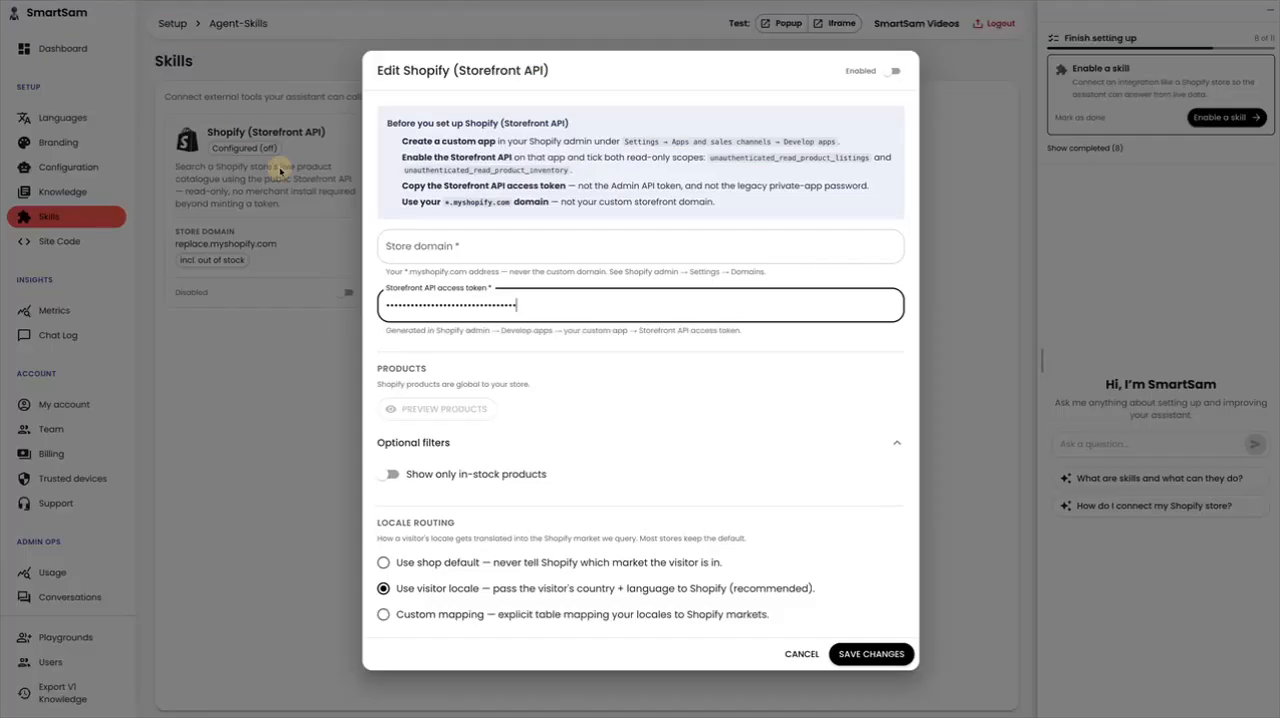
left_click(410, 248)
key("ctrl+v")
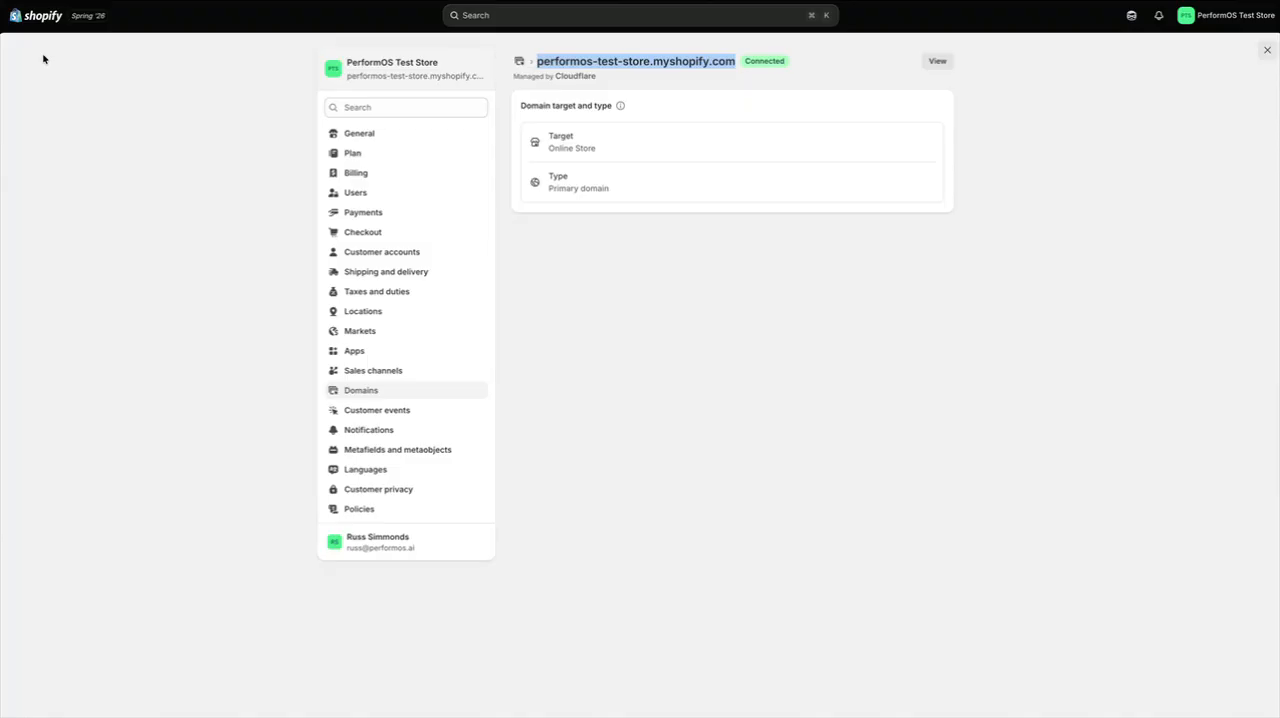
In the Shopify admin, check which sales channels the Paddock & Co. Kitten Milk Replacer product is published to
left_click(31, 17)
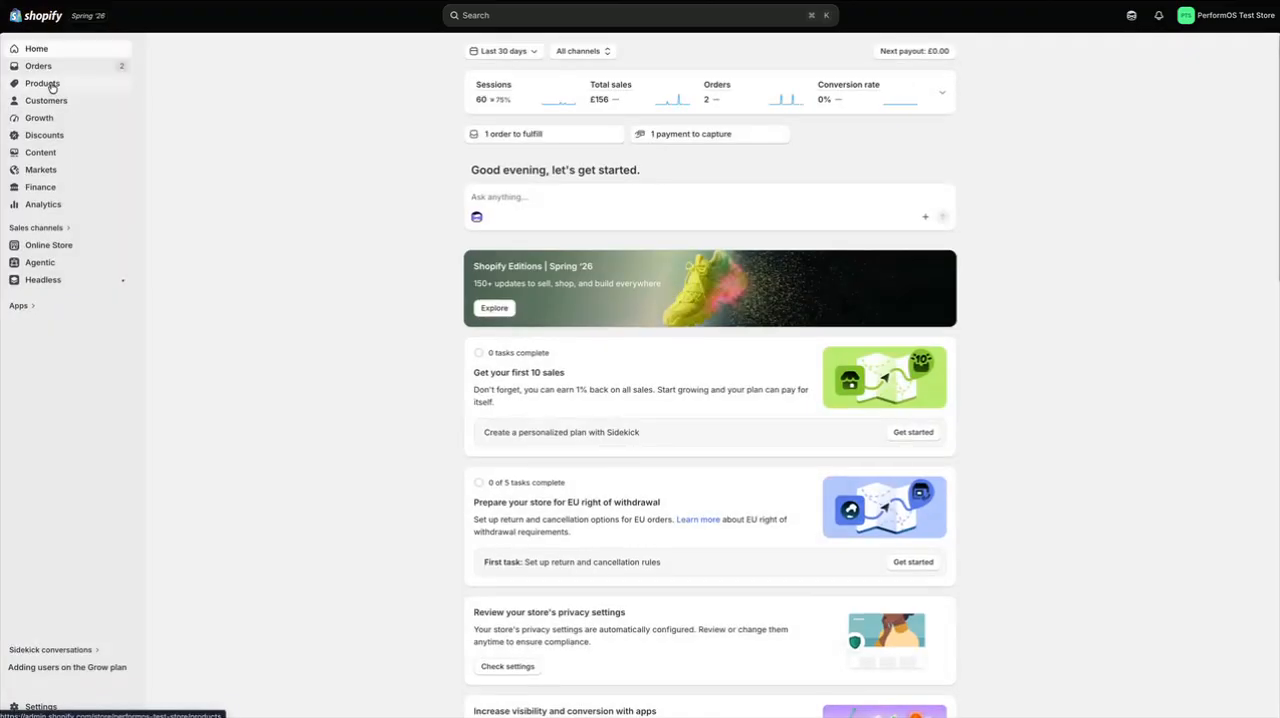
left_click(52, 86)
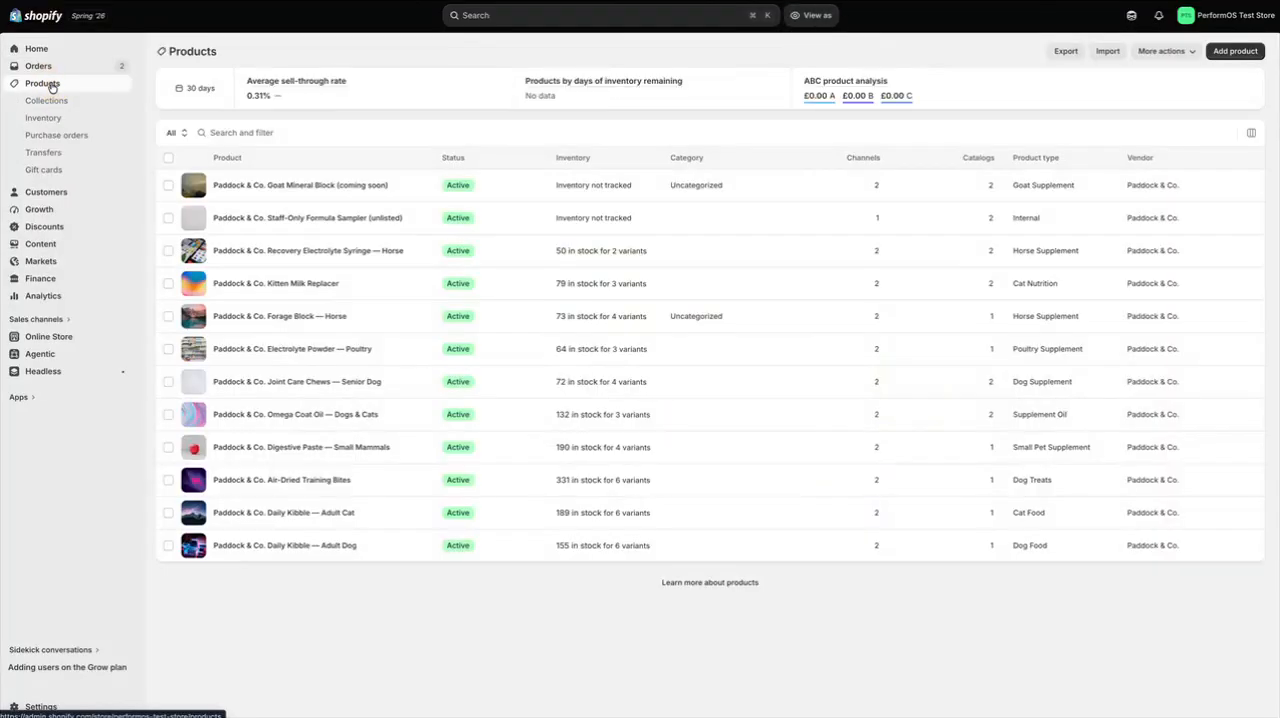
left_click(314, 285)
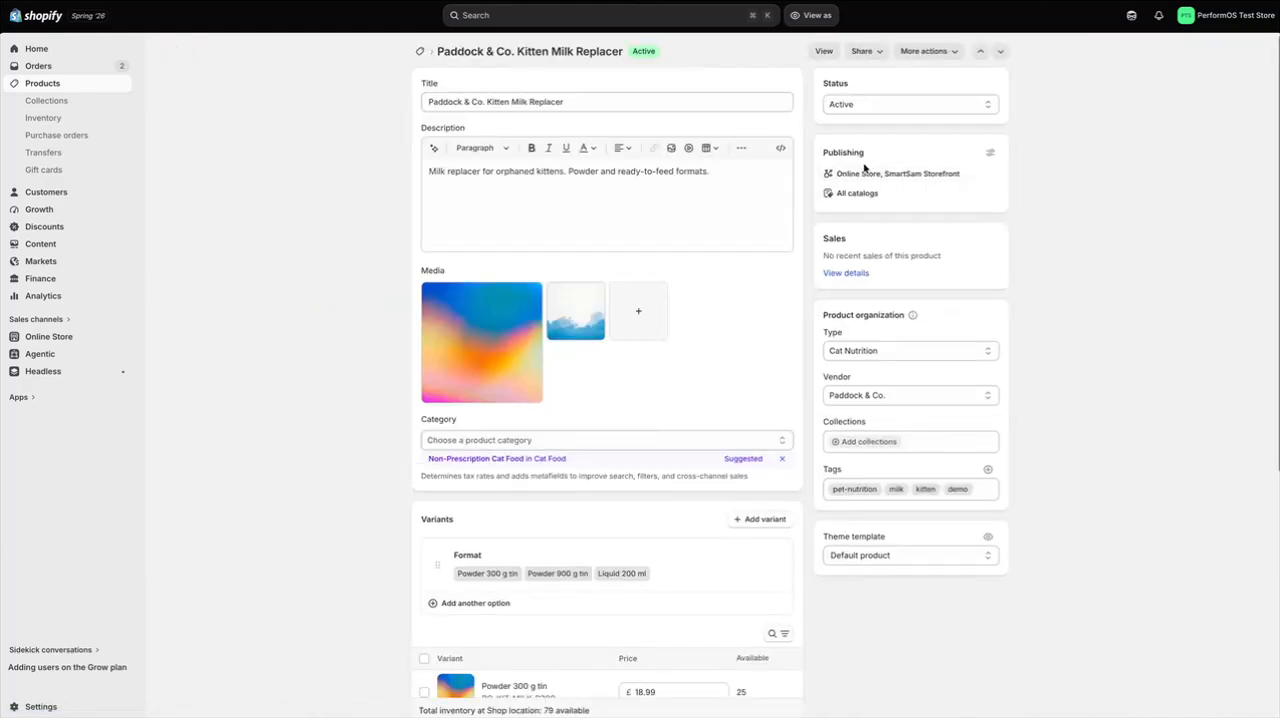
left_click(987, 156)
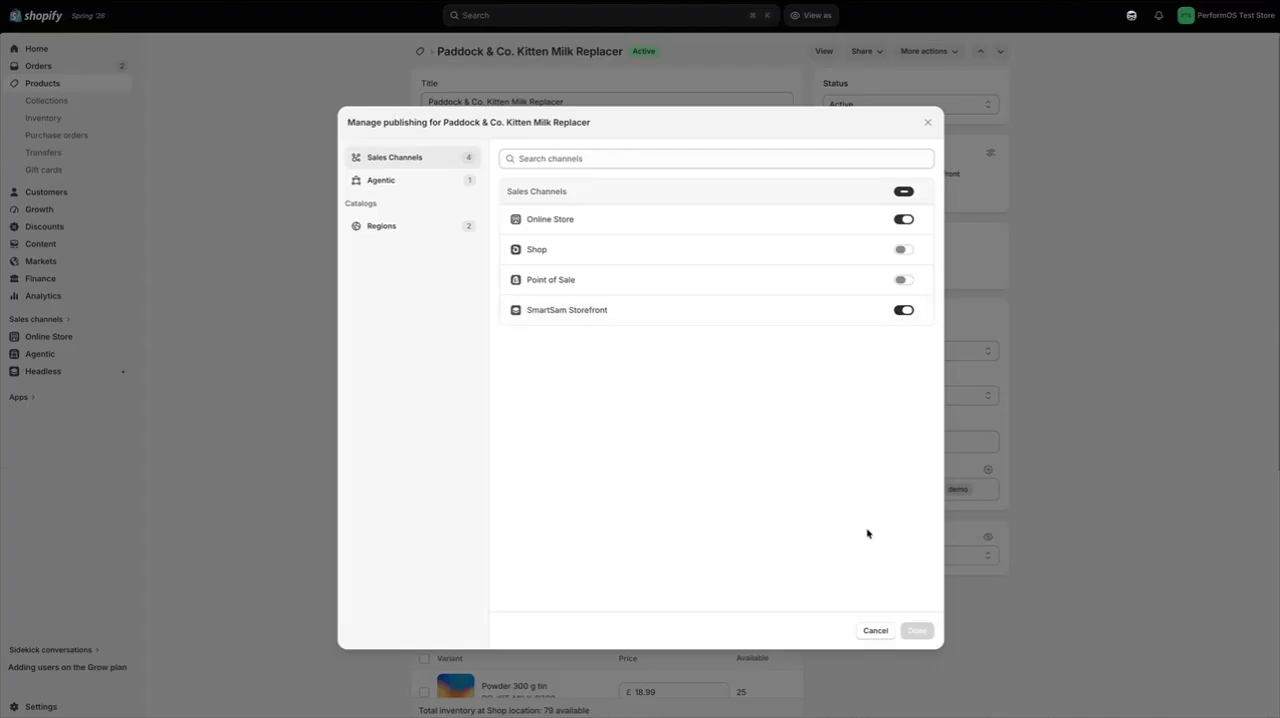
Try to turn off the SmartSam Storefront sales channel for the Paddock & Co. Kitten Milk Replacer product
left_click(882, 636)
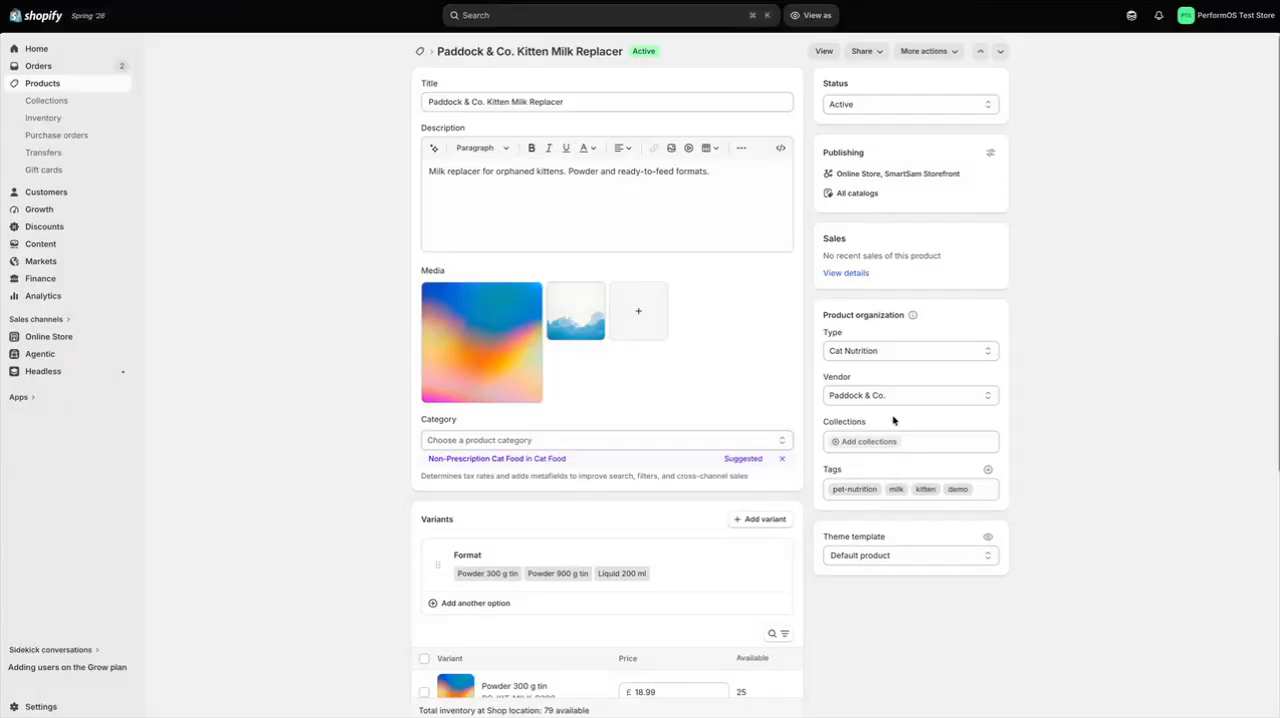
left_click(990, 153)
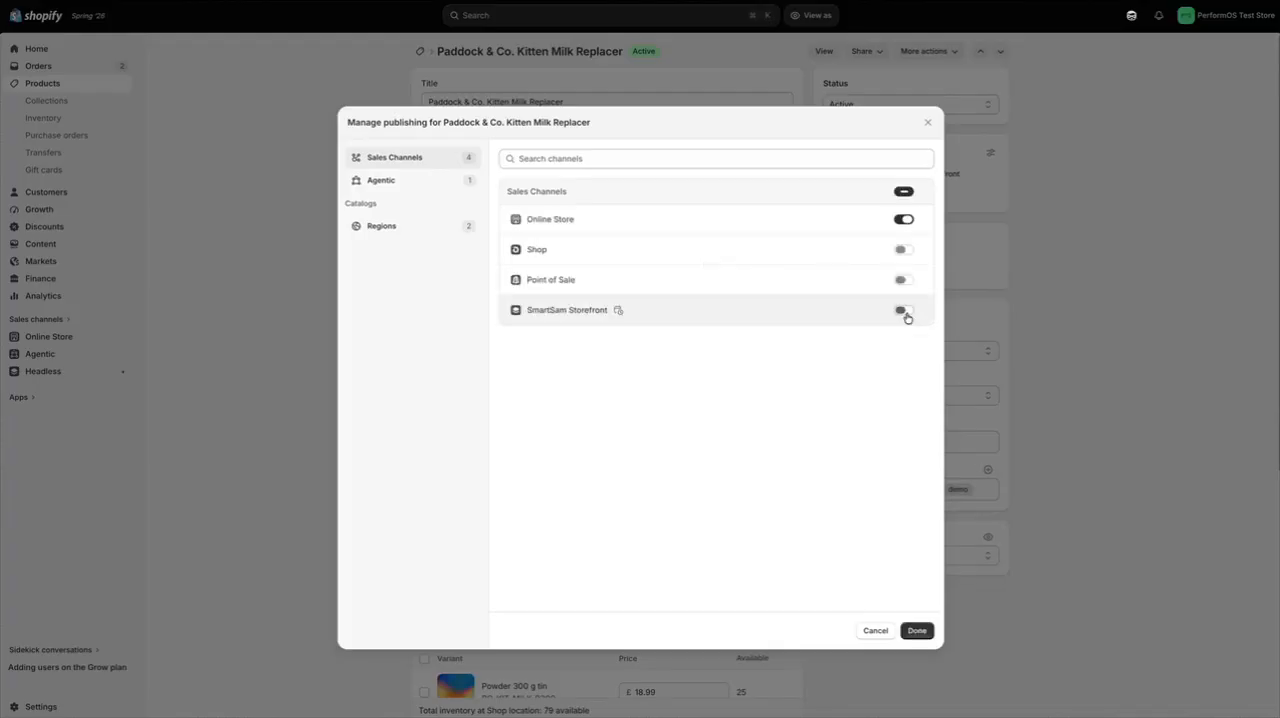
left_click(904, 311)
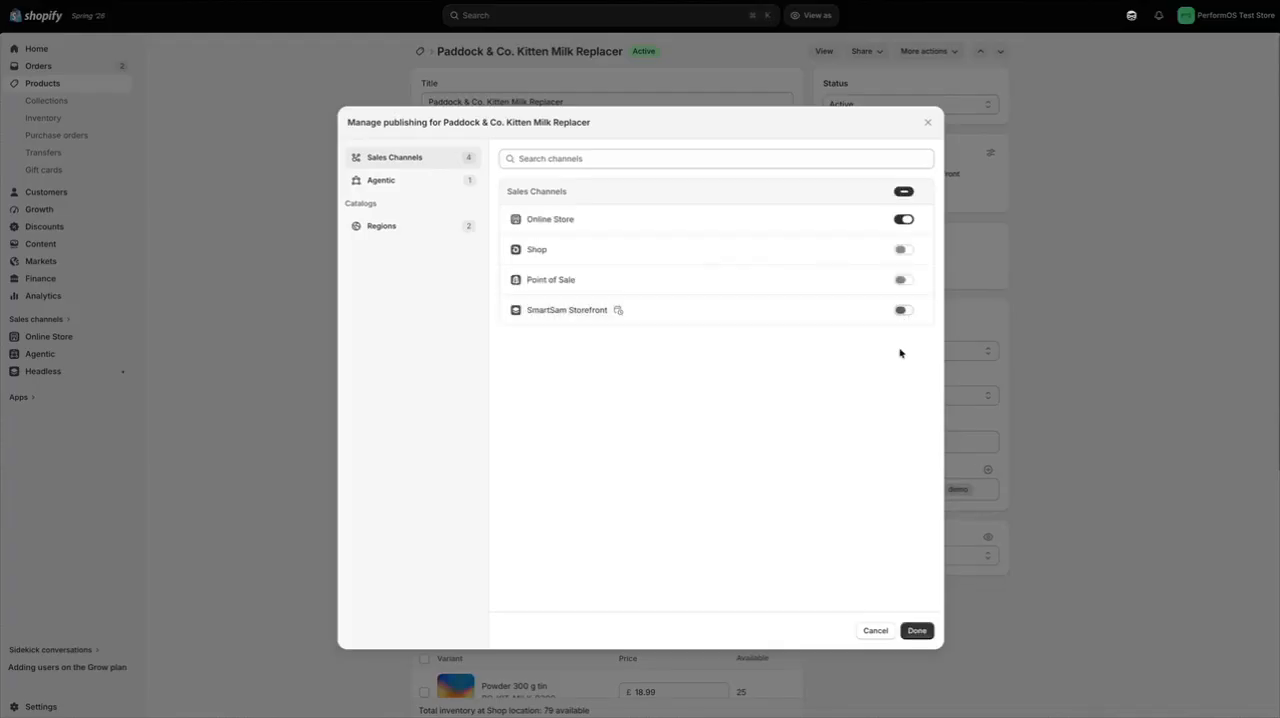
left_click(916, 630)
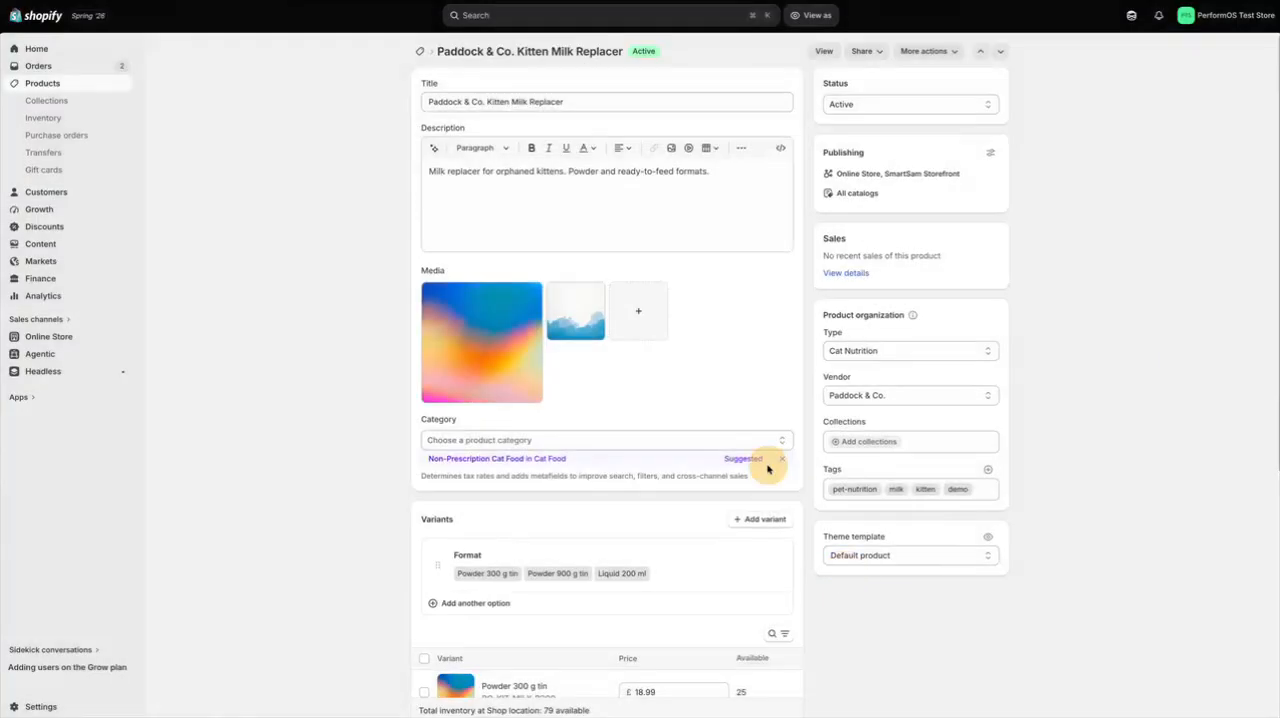
Unpublish the Paddock & Co. Goat Mineral Block (coming soon) product from the SmartSam Storefront channel and save the product
left_click(60, 85)
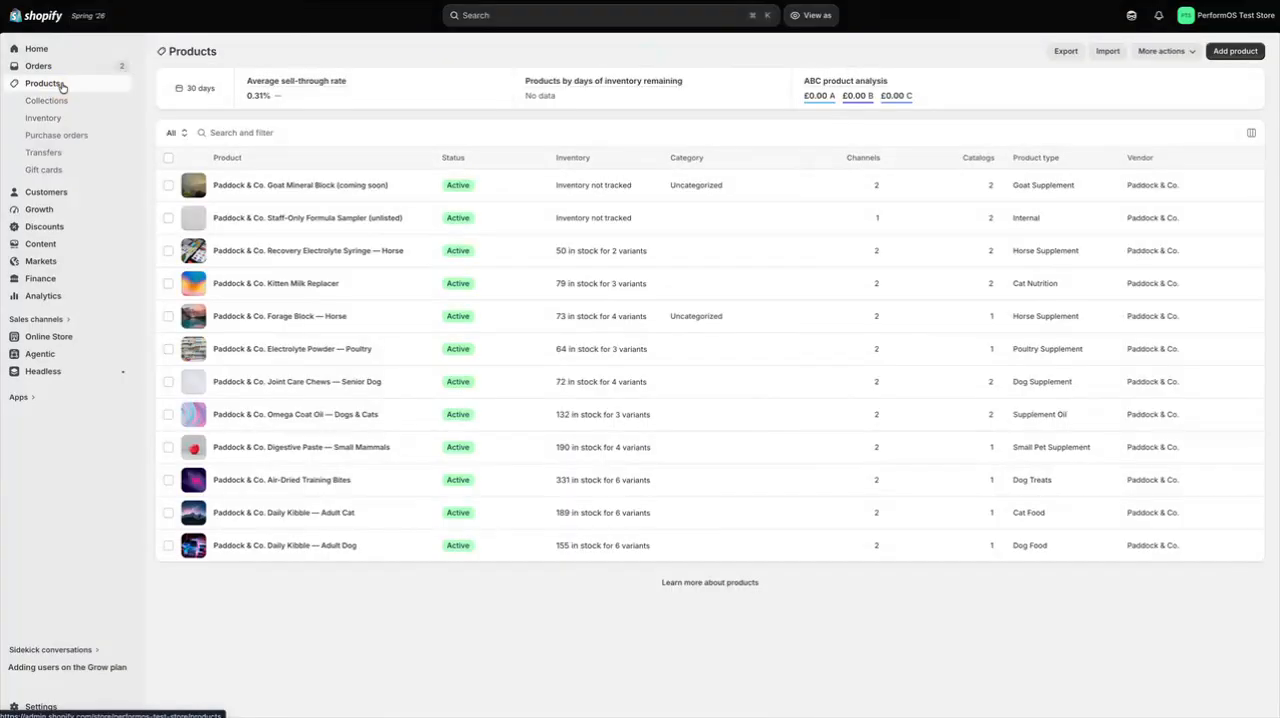
left_click(366, 186)
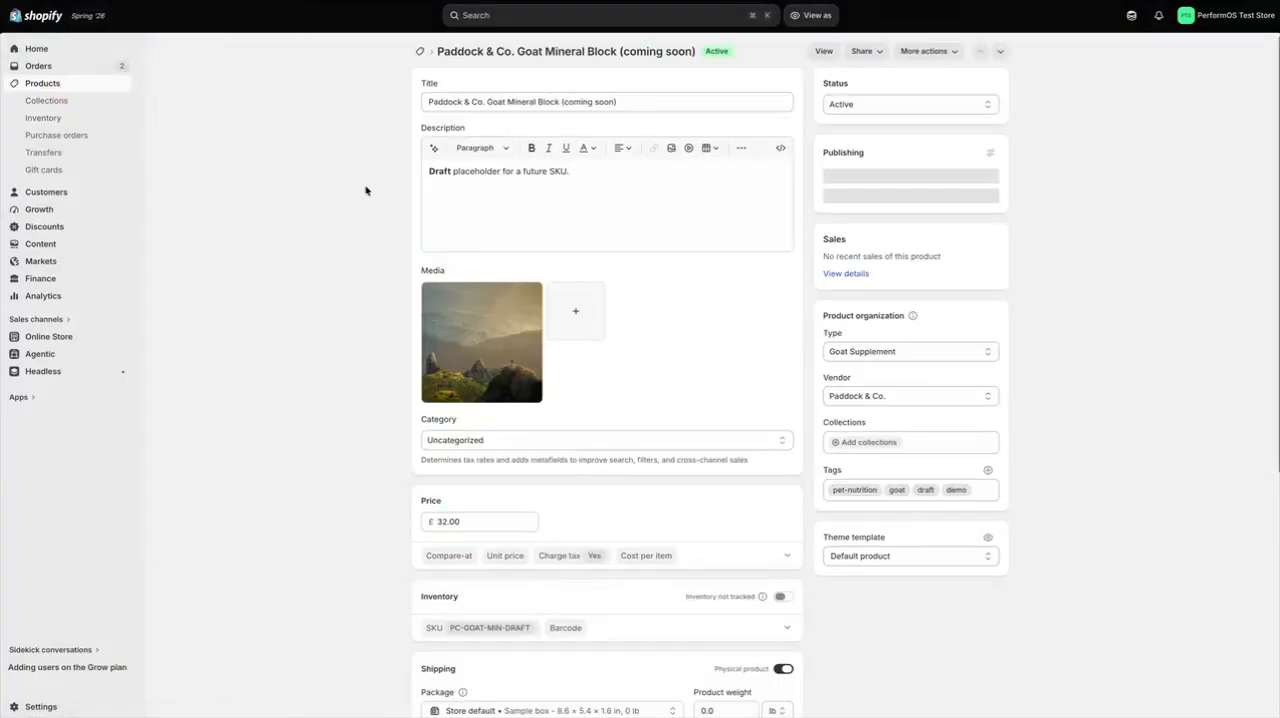
left_click(995, 155)
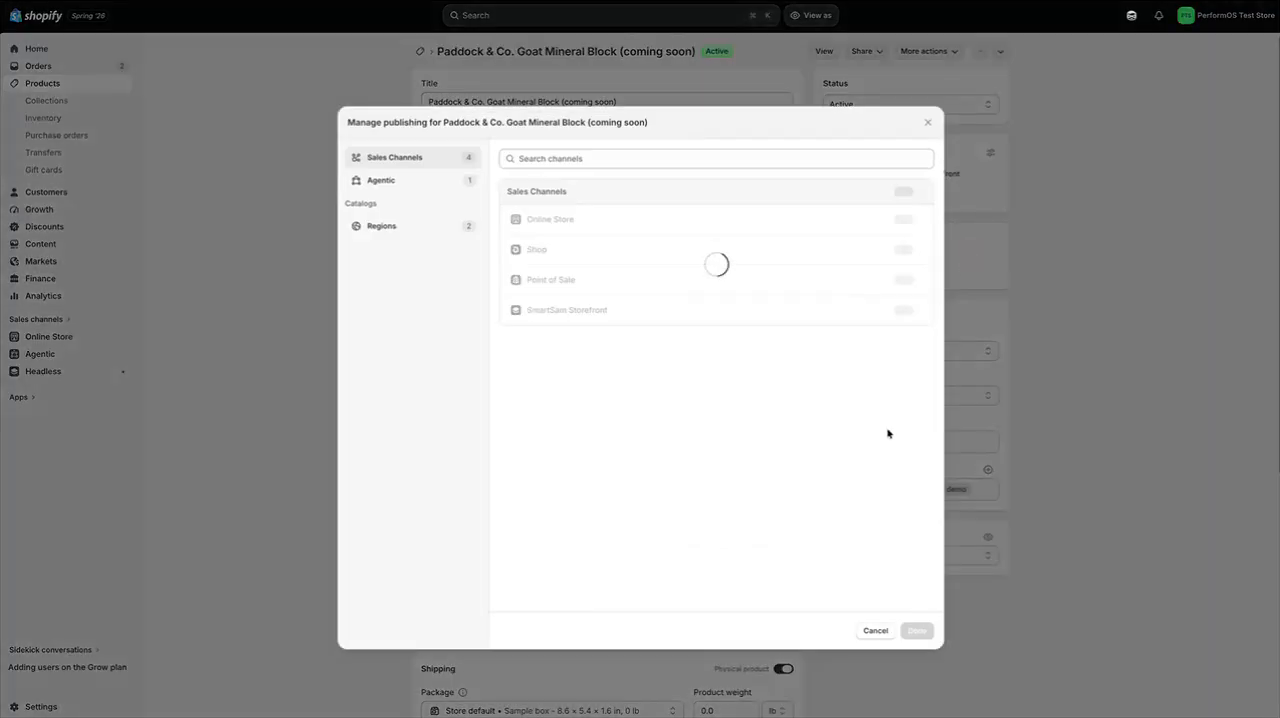
left_click(904, 310)
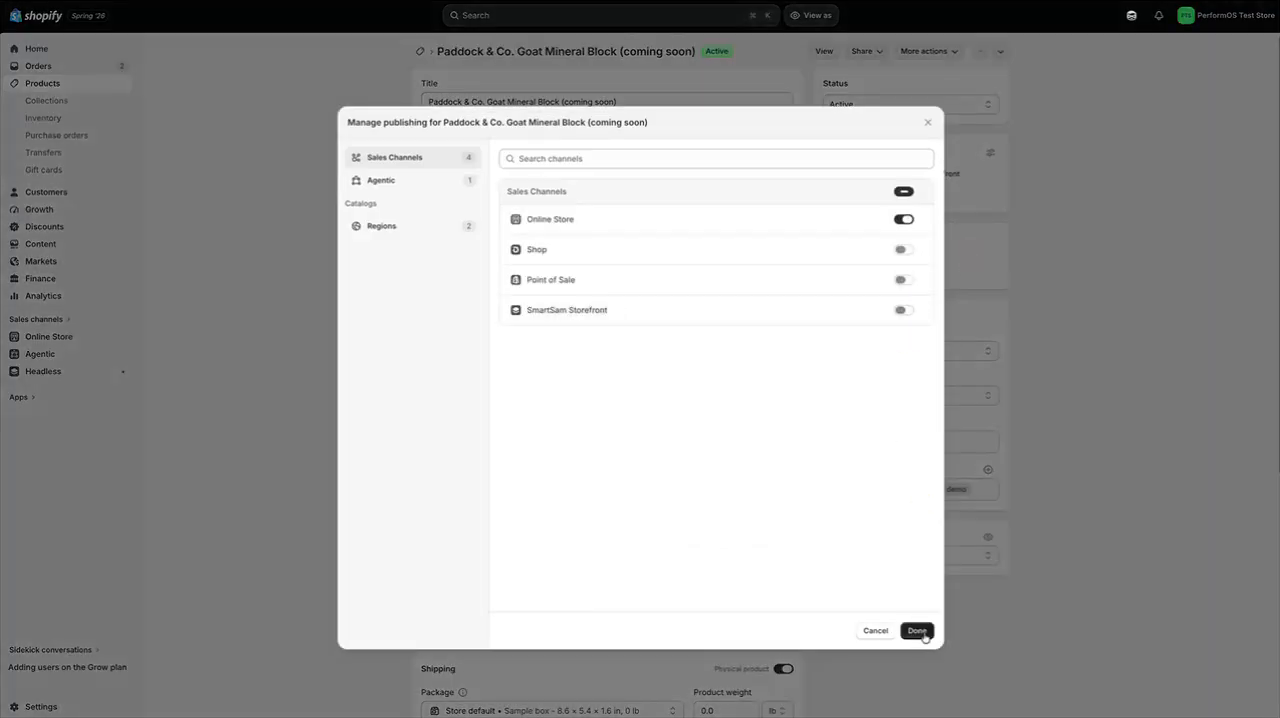
left_click(917, 630)
left_click(821, 15)
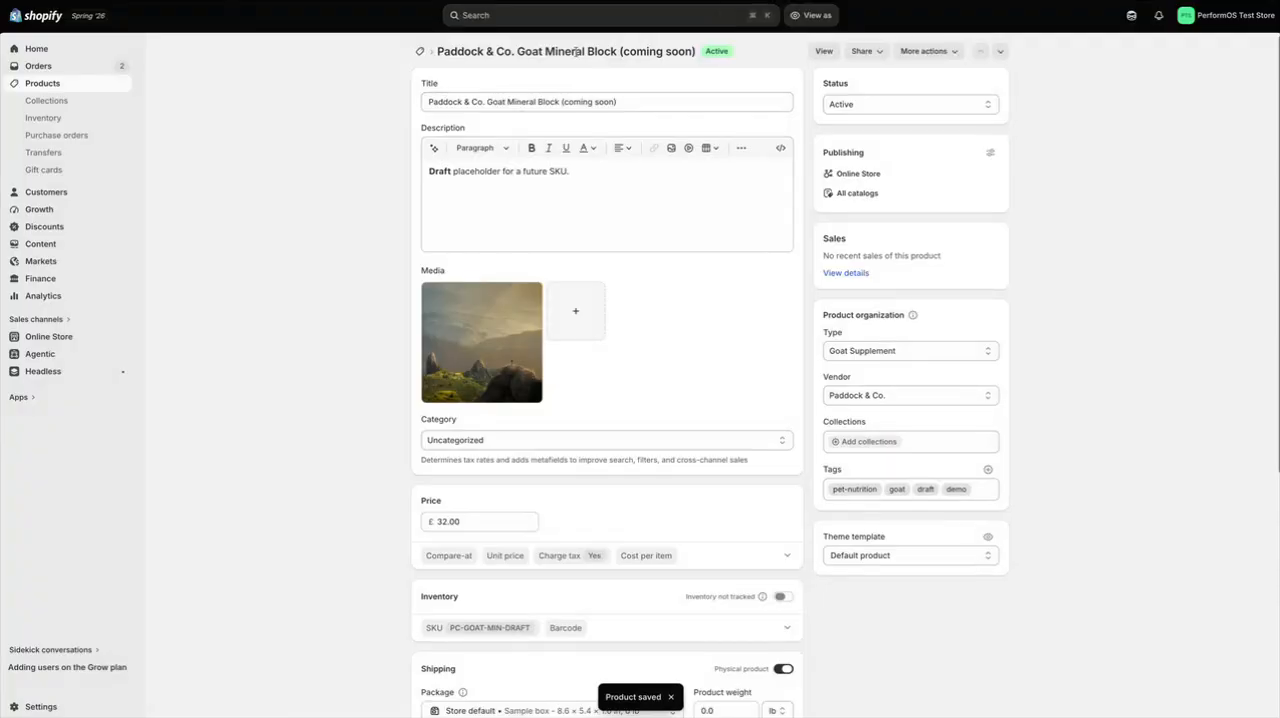
Open all products for bulk editing, add the Sales channels column and widen it enough to show every channel
left_click(48, 86)
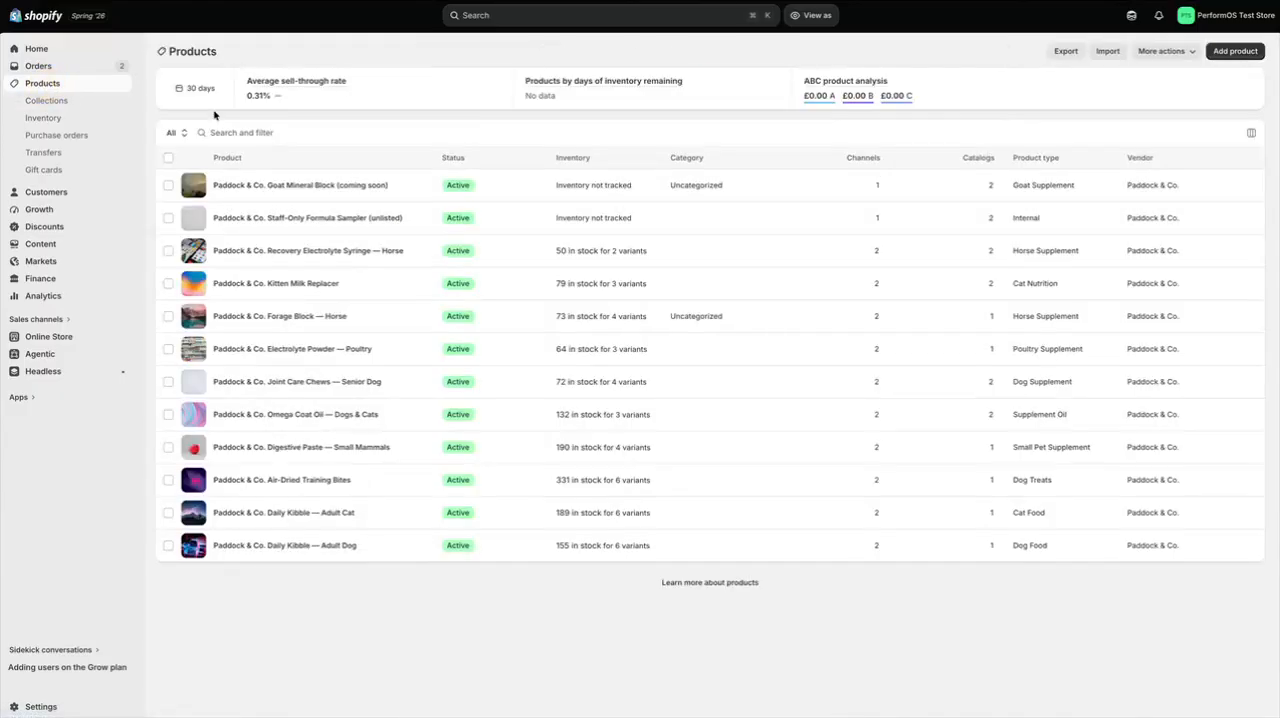
left_click(168, 157)
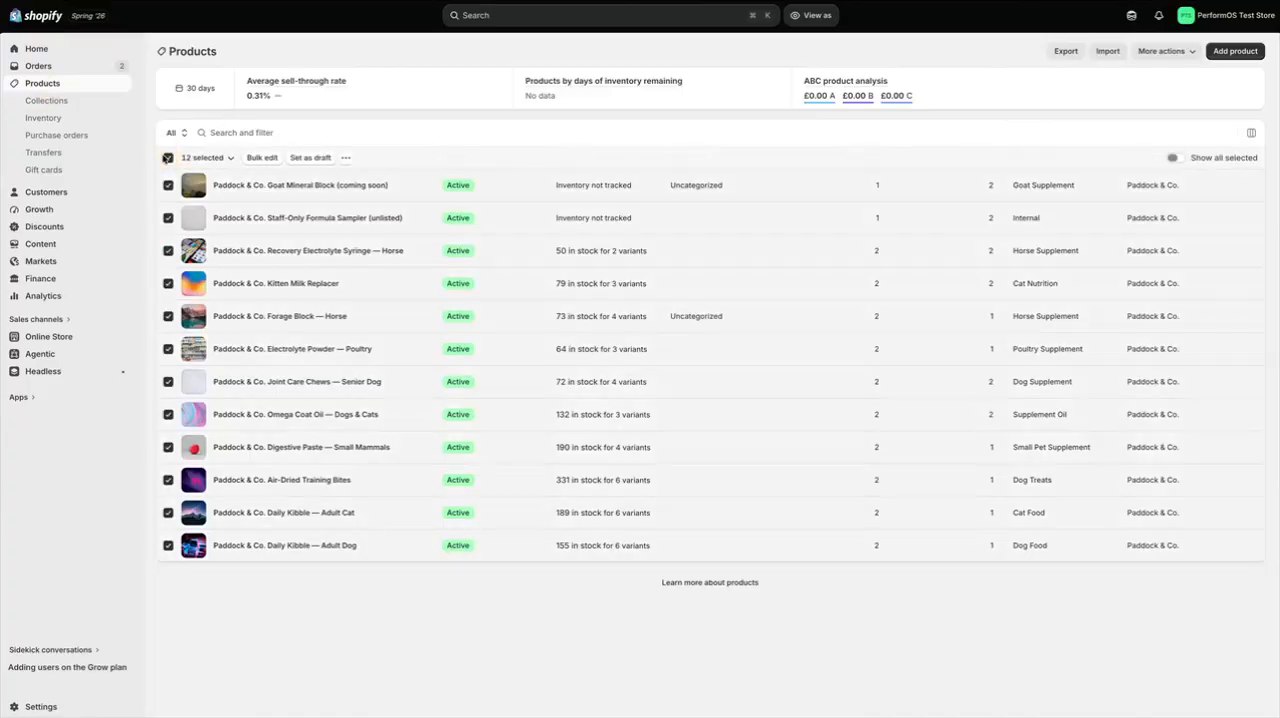
left_click(257, 157)
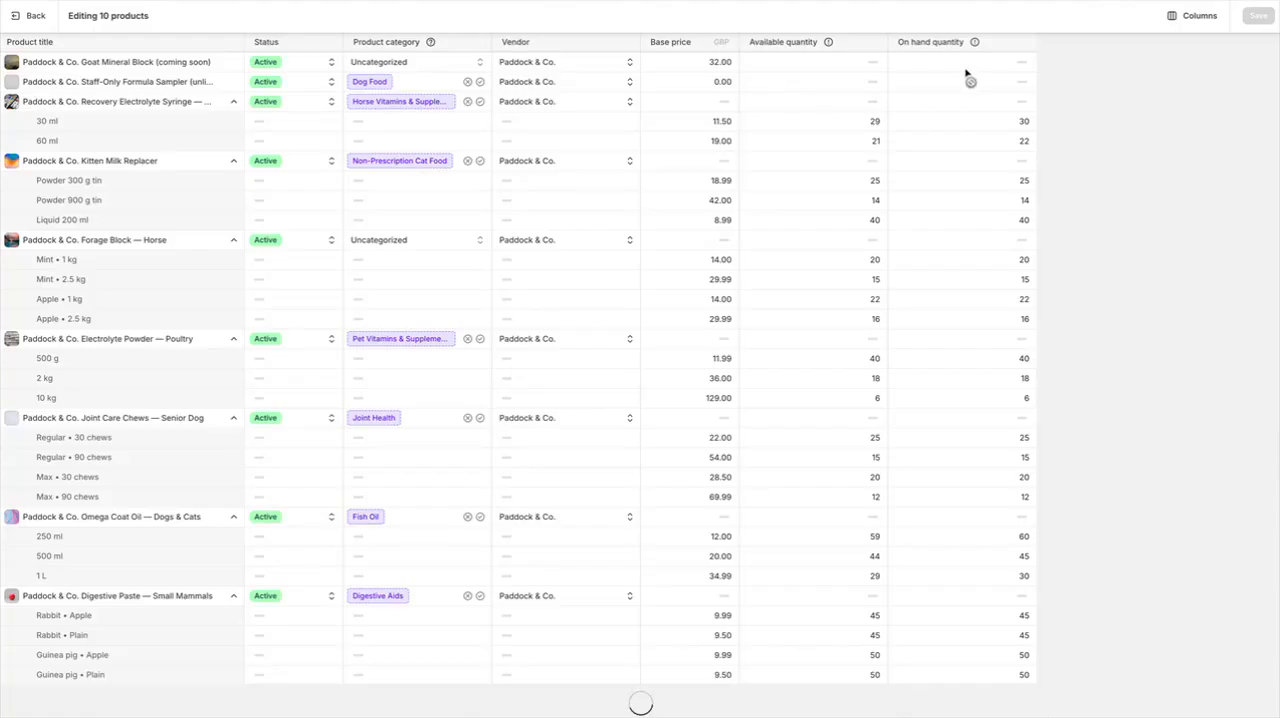
left_click(1194, 16)
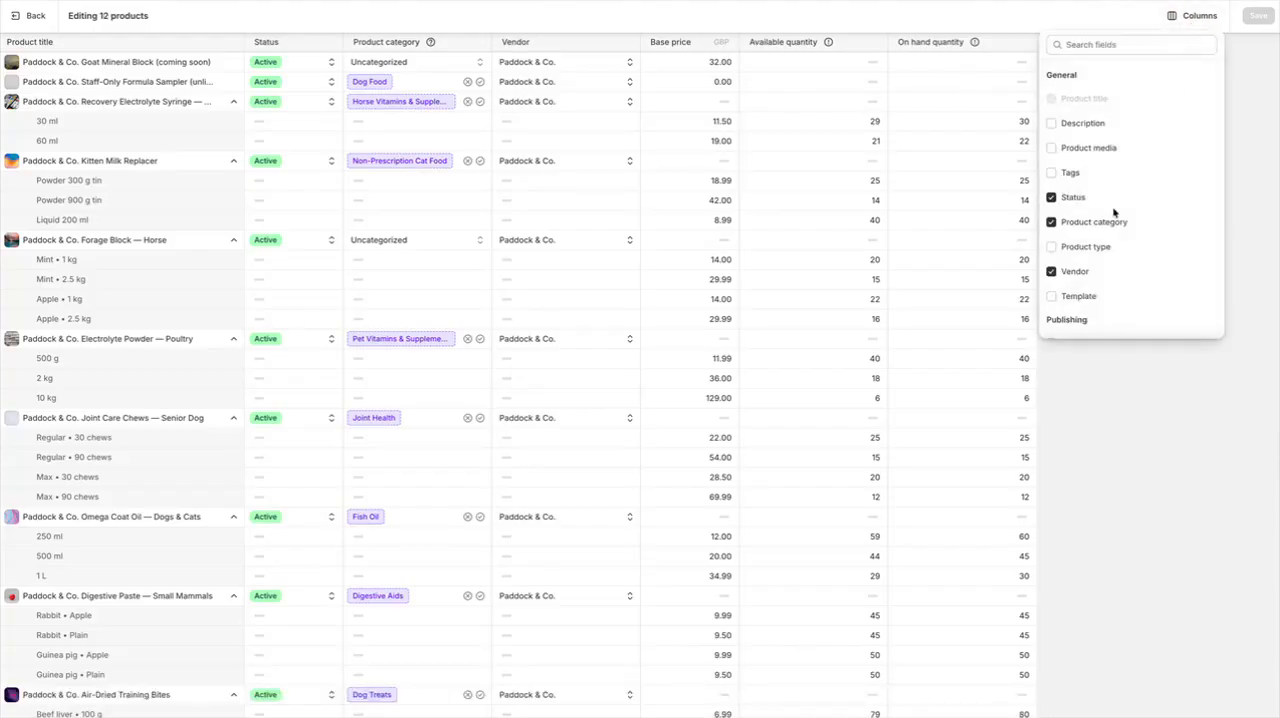
scroll(1114, 205, "down", 2)
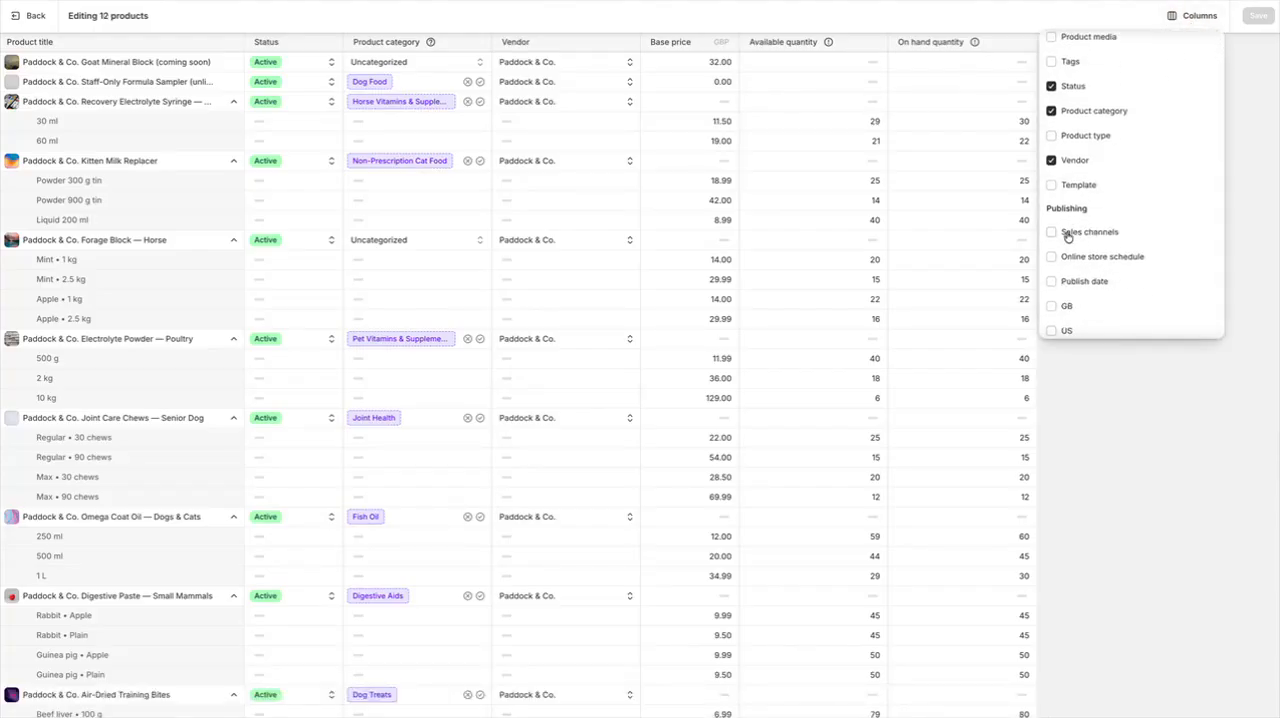
left_click(1066, 234)
left_click(1198, 18)
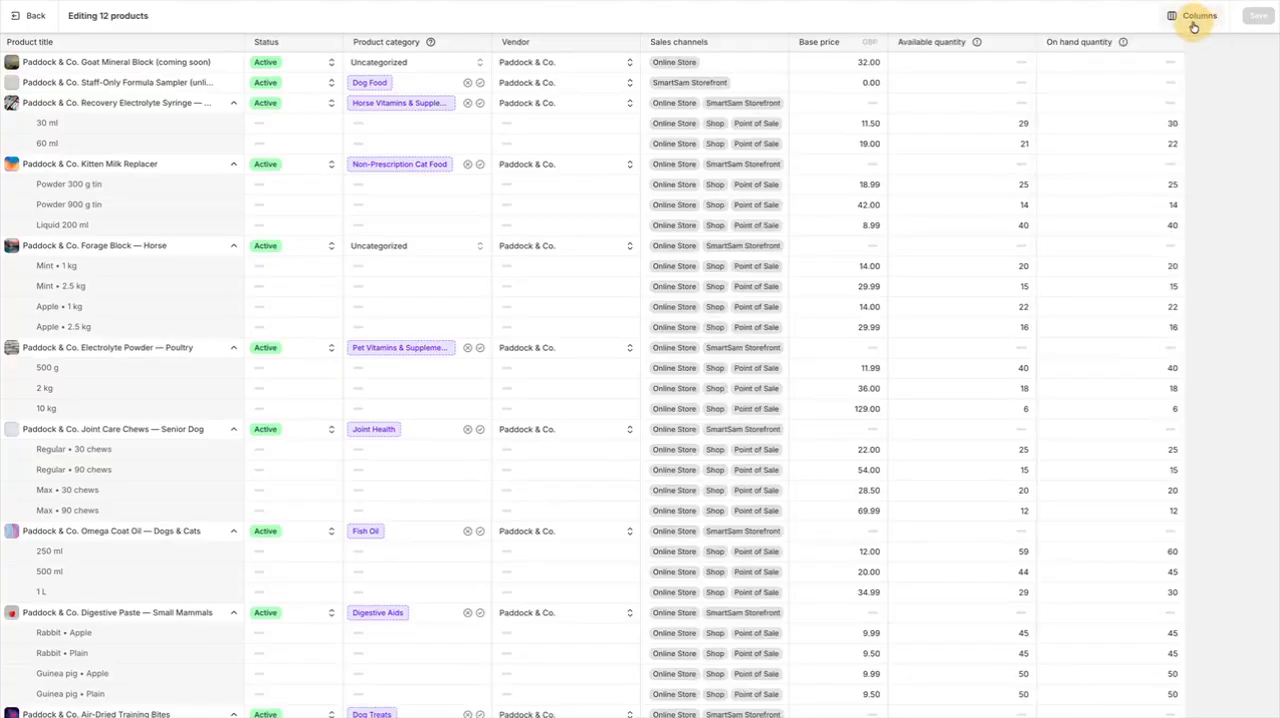
left_click_drag(787, 42, 997, 41)
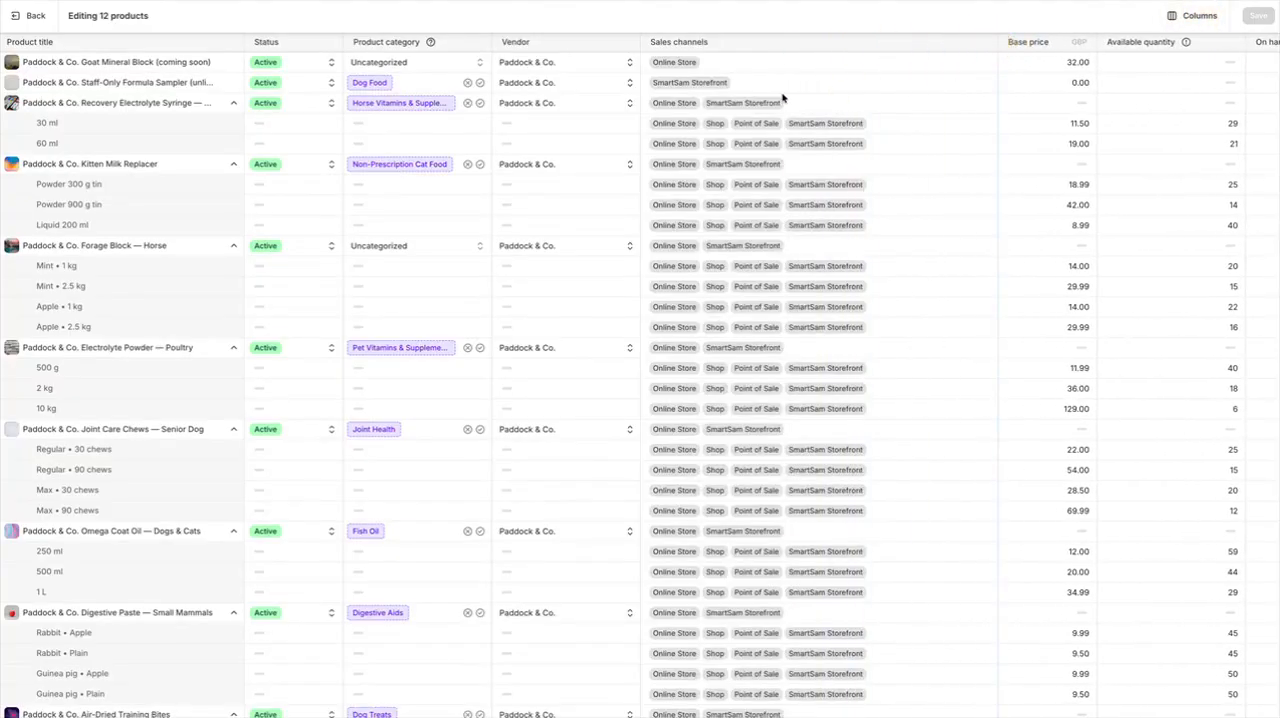
Try removing the SmartSam Storefront channel from the Liquid 200 ml and Powder 900 g tin variants of Kitten Milk Replacer
scroll(540, 235, "down", 3)
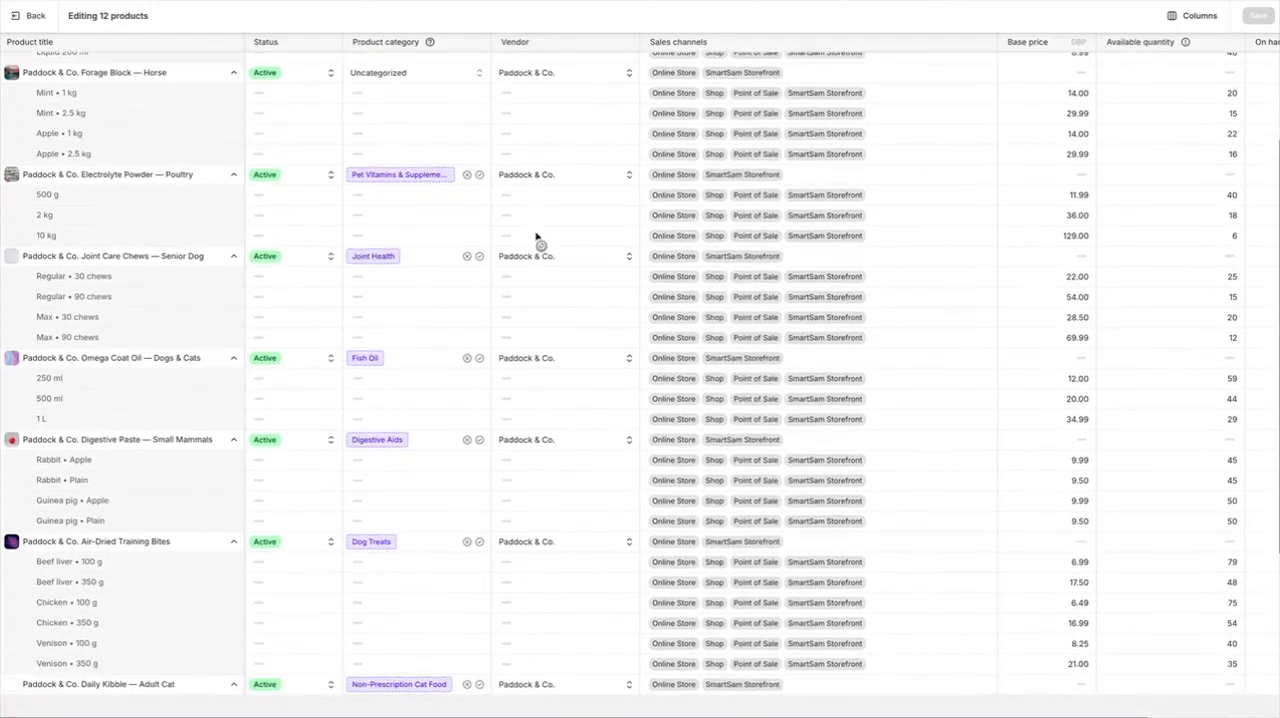
scroll(537, 240, "down", 4)
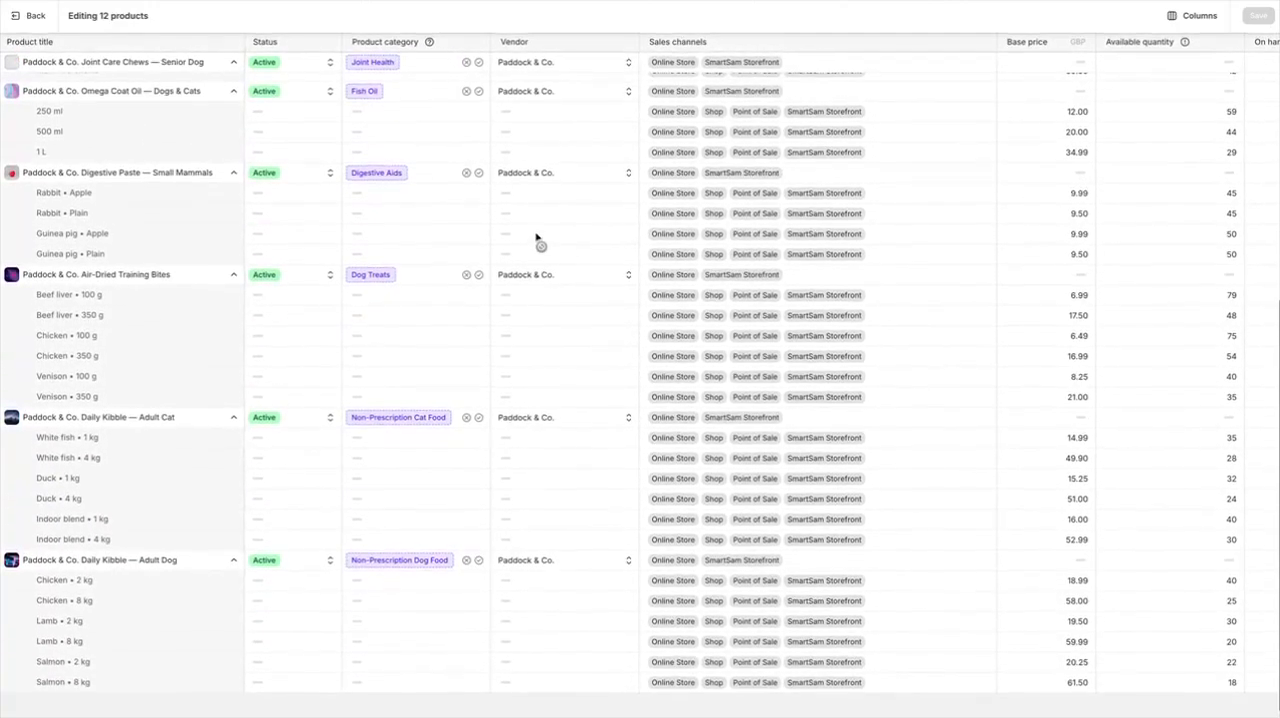
scroll(830, 226, "up", 6)
left_click(877, 228)
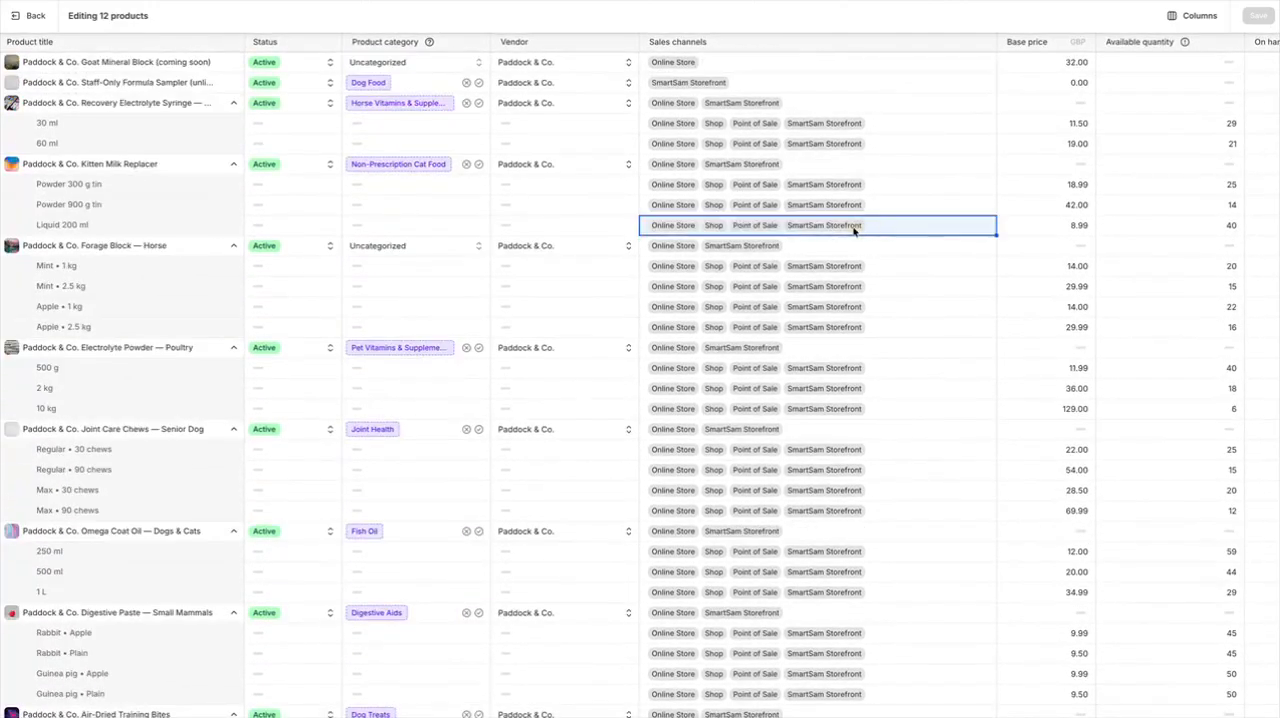
left_click(853, 229)
left_click(672, 321)
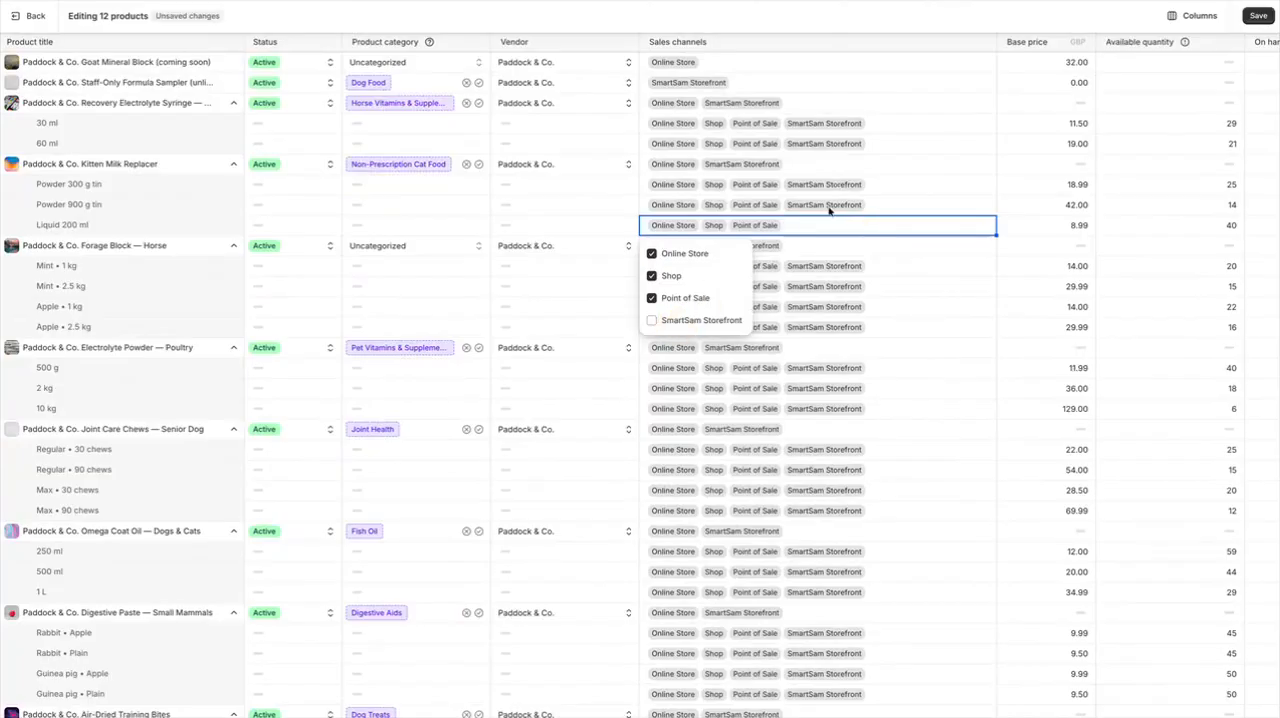
left_click(830, 208)
left_click(828, 211)
left_click(674, 300)
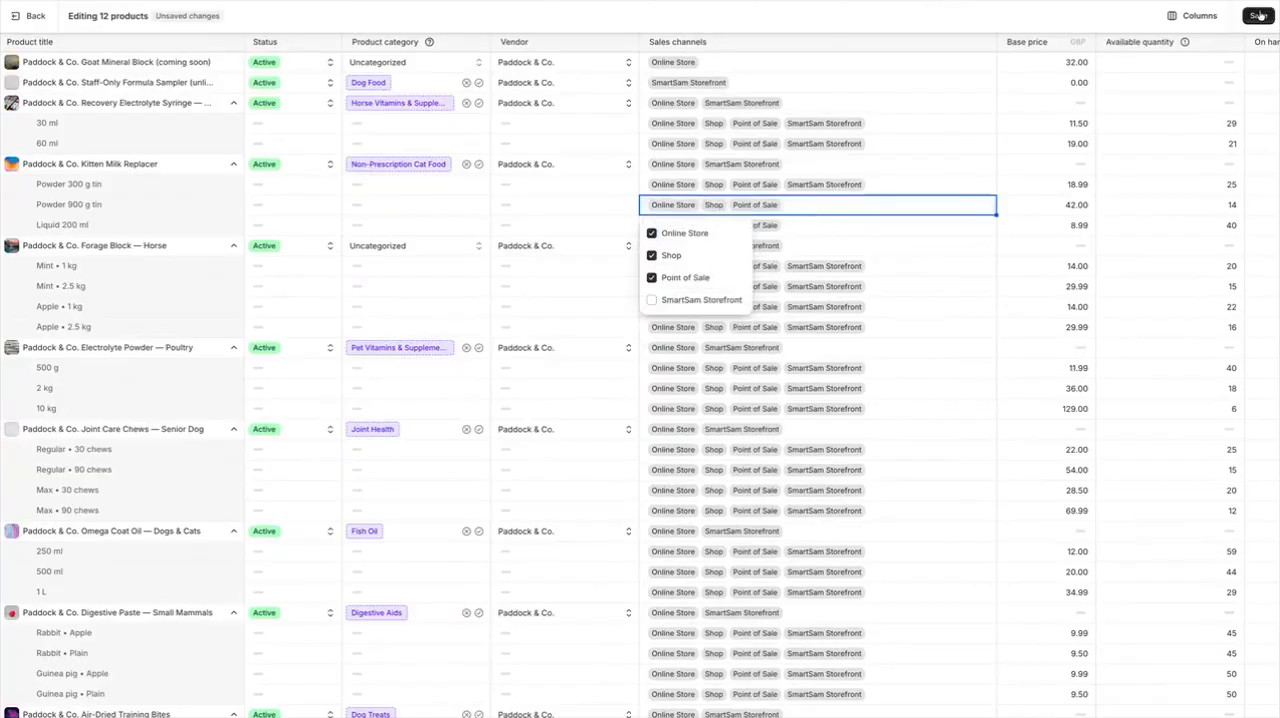
Restore the SmartSam Storefront channel on the Powder 900 g tin and Liquid 200 ml variants, save, and leave the bulk editor
left_click(697, 302)
left_click(827, 222)
left_click(825, 225)
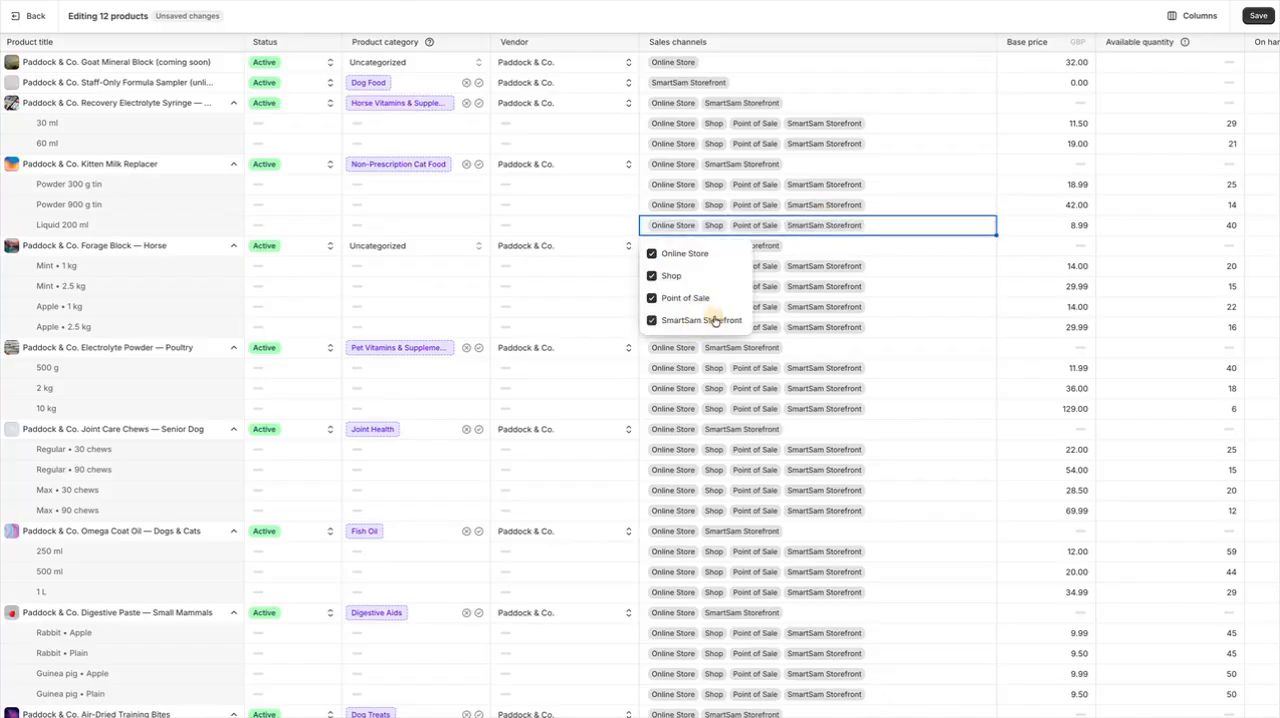
left_click(1258, 15)
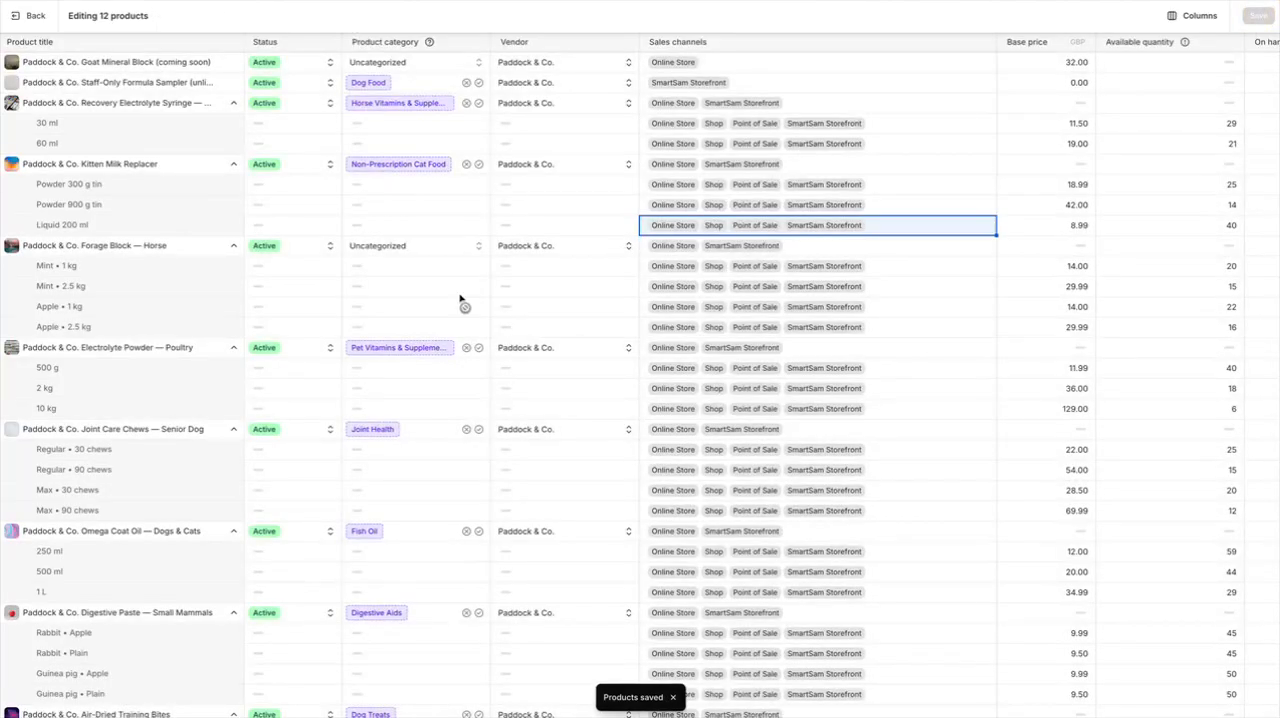
left_click(36, 16)
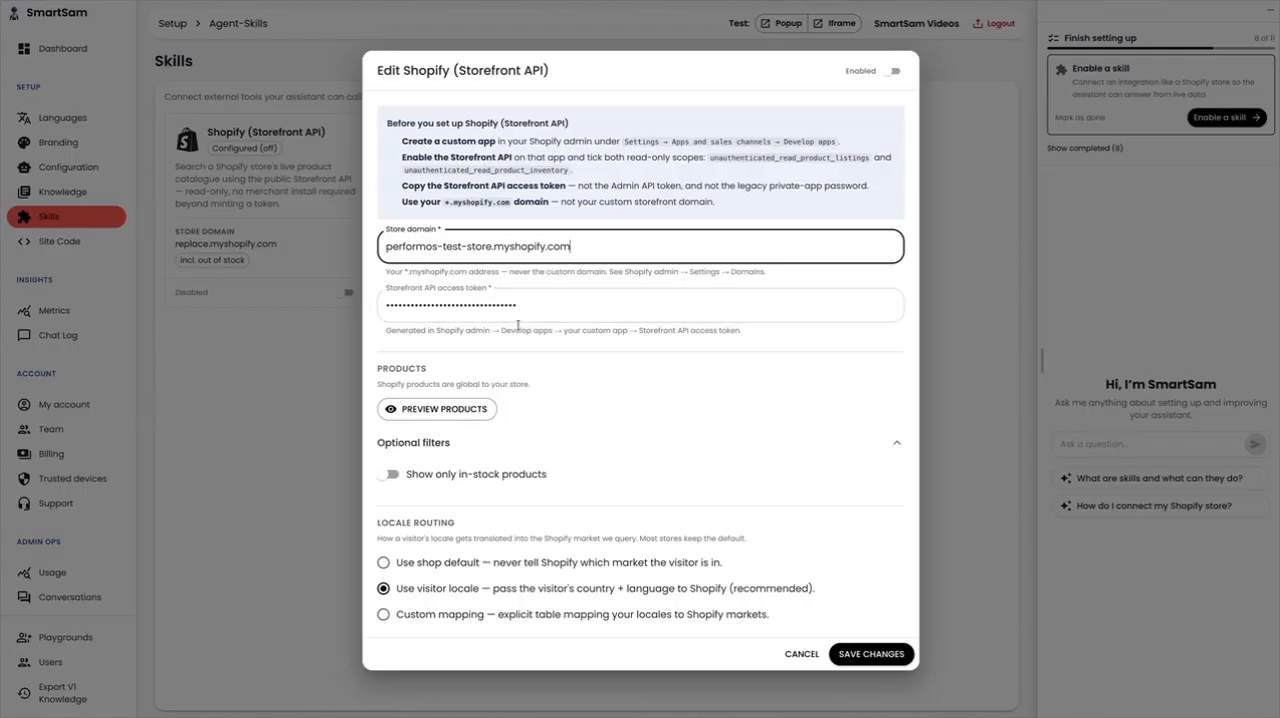
In SmartSam's Shopify (Storefront API) skill, set locale routing to Use shop default and preview the products the agent can see
left_click(430, 483)
left_click(430, 483)
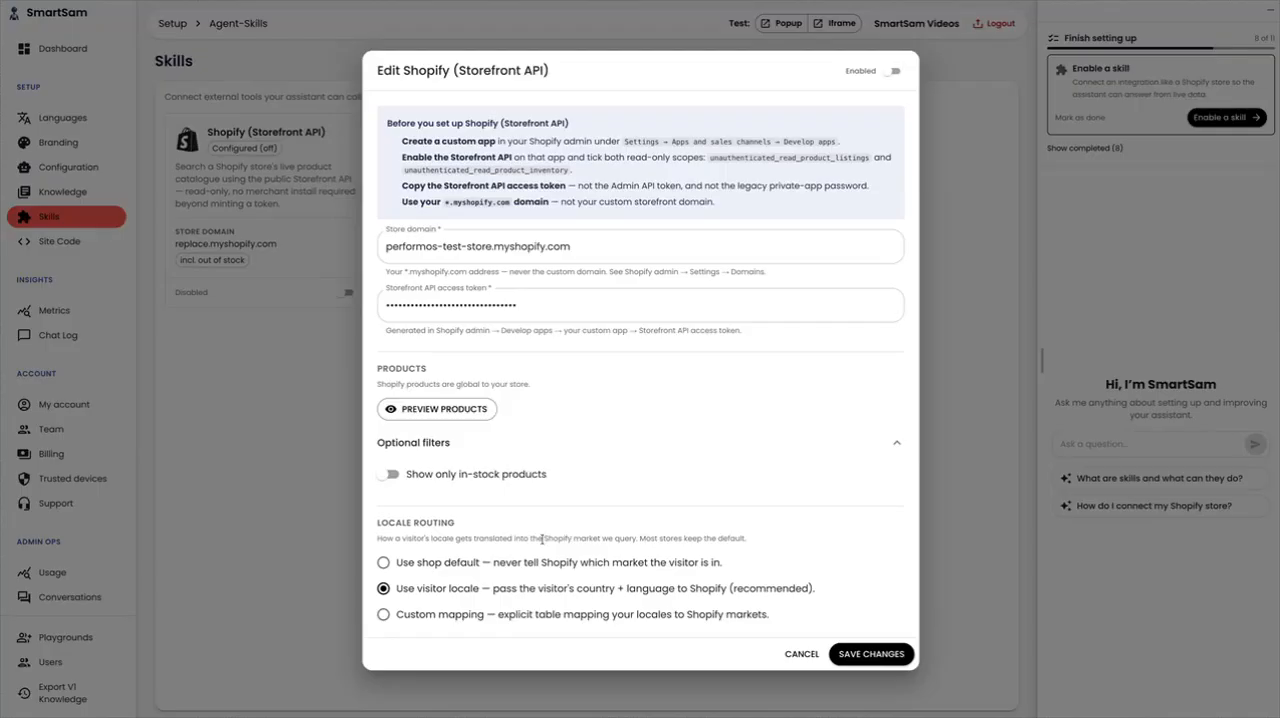
left_click(512, 562)
left_click(454, 410)
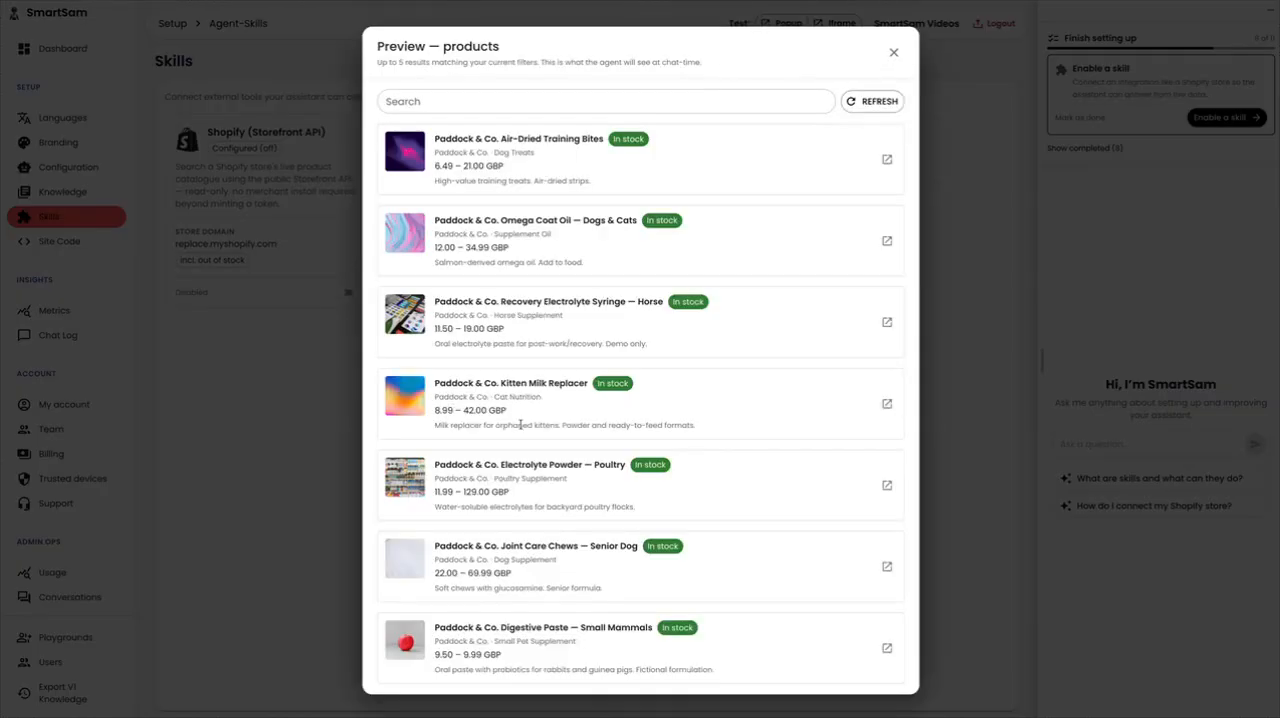
left_click(896, 55)
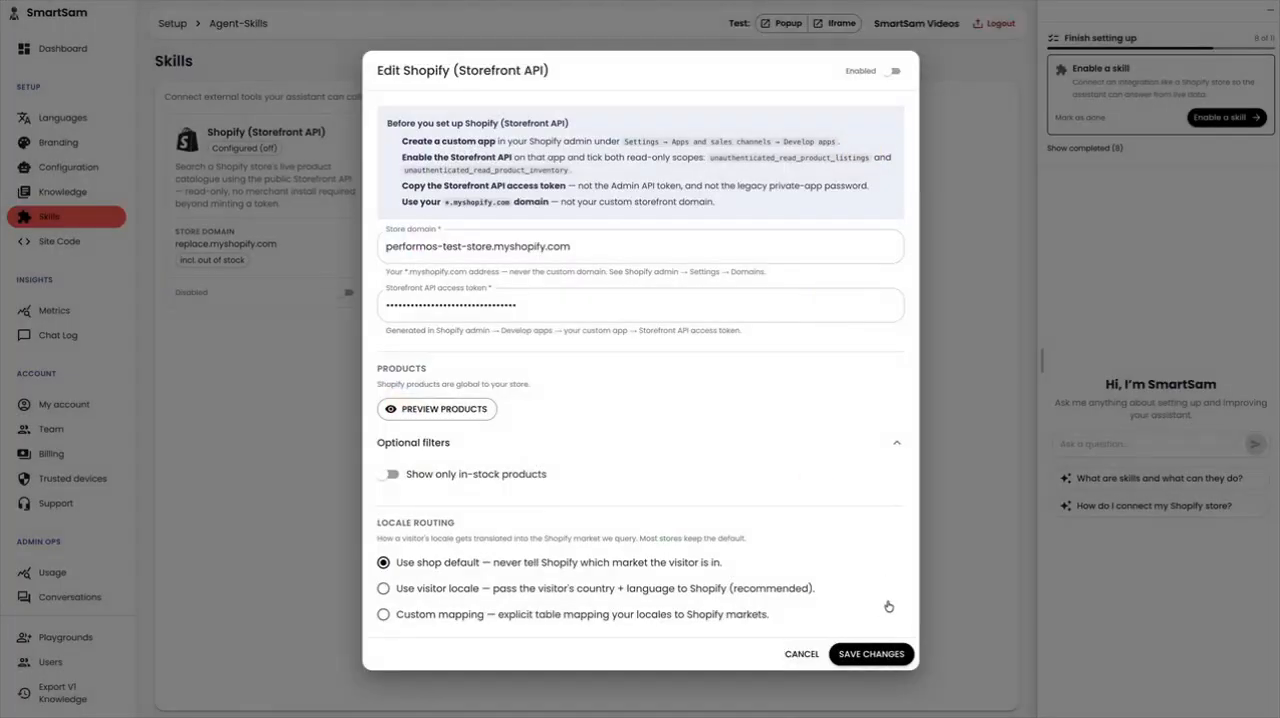
Save the Shopify (Storefront API) skill settings and enable the skill
left_click(856, 653)
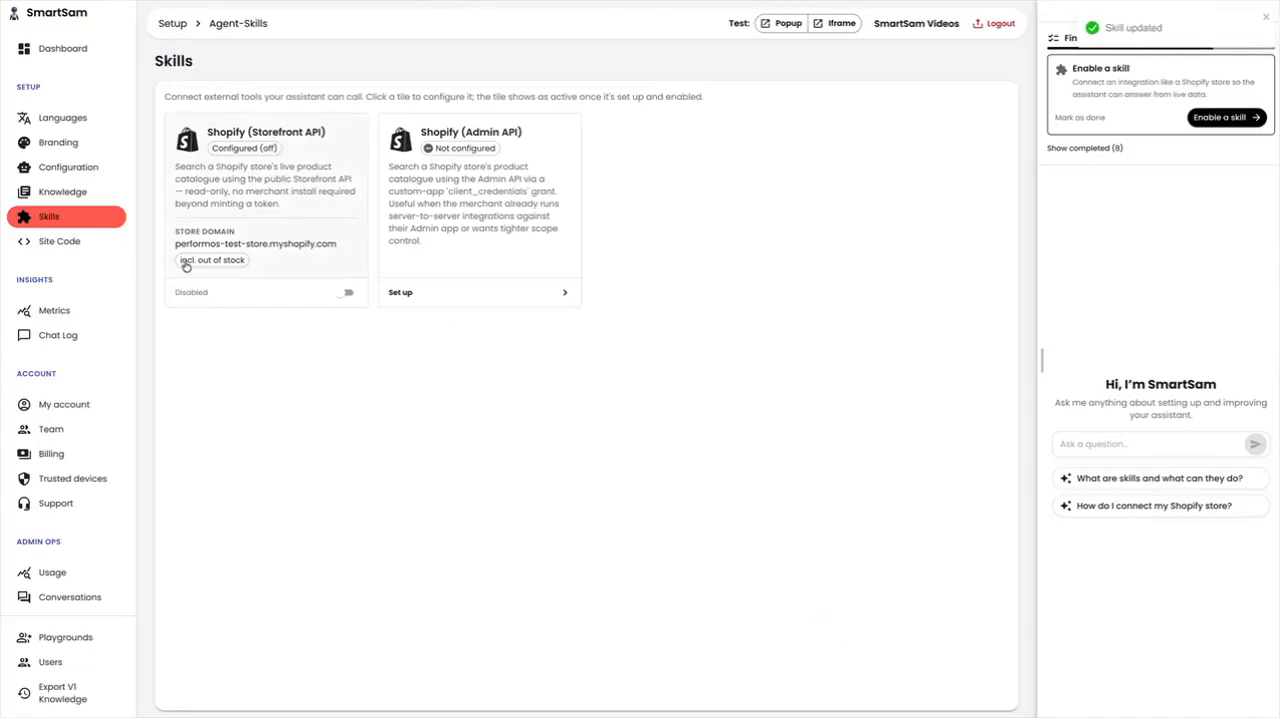
left_click(346, 293)
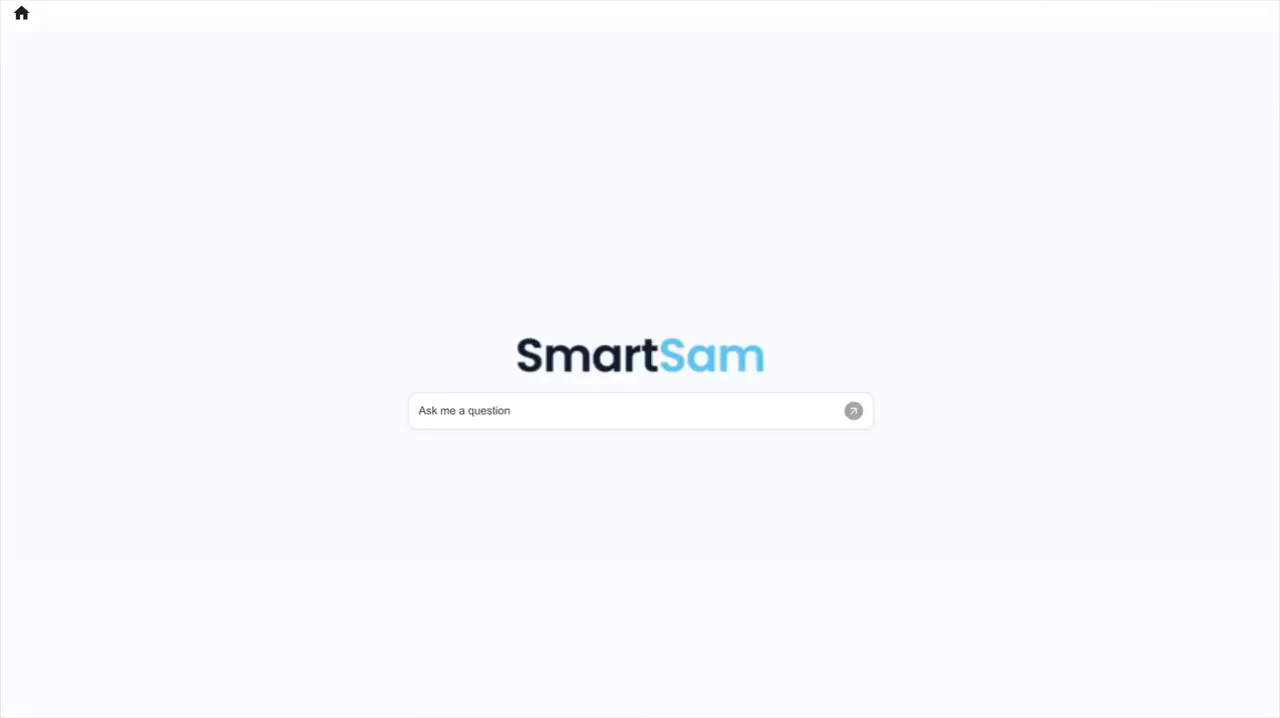
Ask the SmartSam test chat "what do you sell?" and browse the product cards in its answer
left_click(551, 410)
type("what do you sell?")
key("Return")
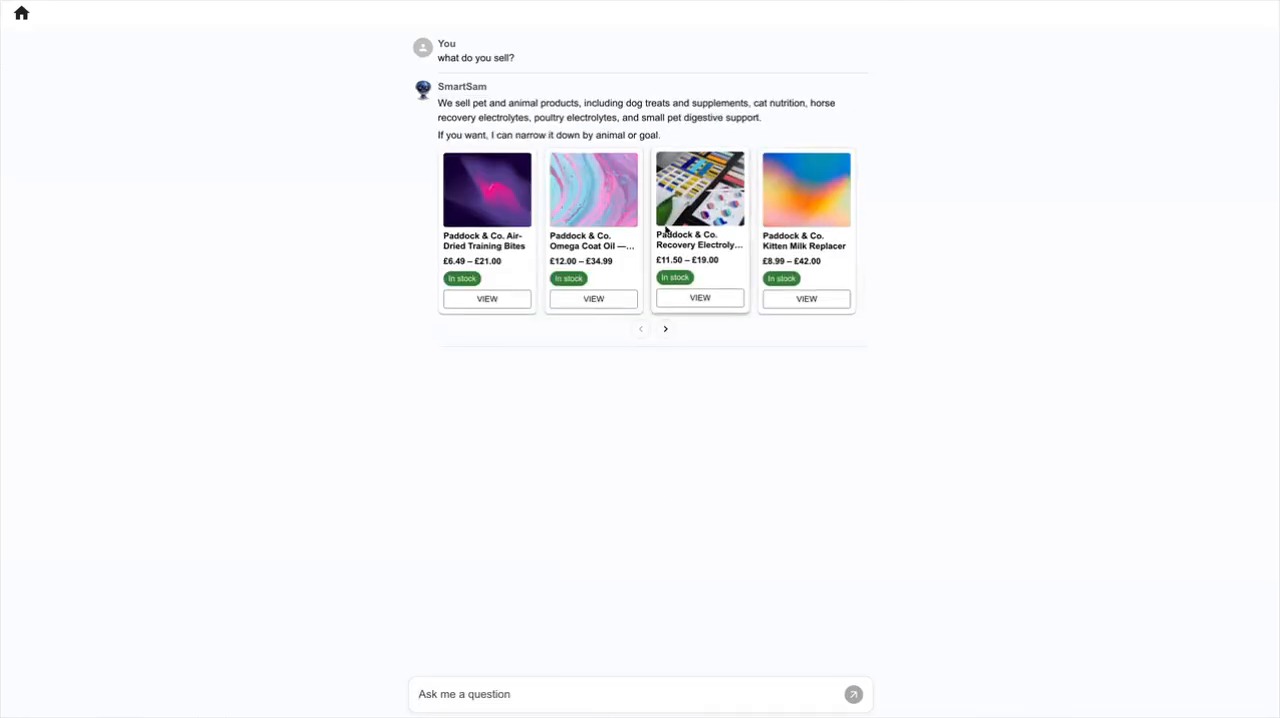
scroll(658, 236, "right", 2)
scroll(660, 240, "right", 2)
scroll(640, 240, "left", 6)
Ask the follow-up question "what about for horses" in the test chat
left_click(460, 688)
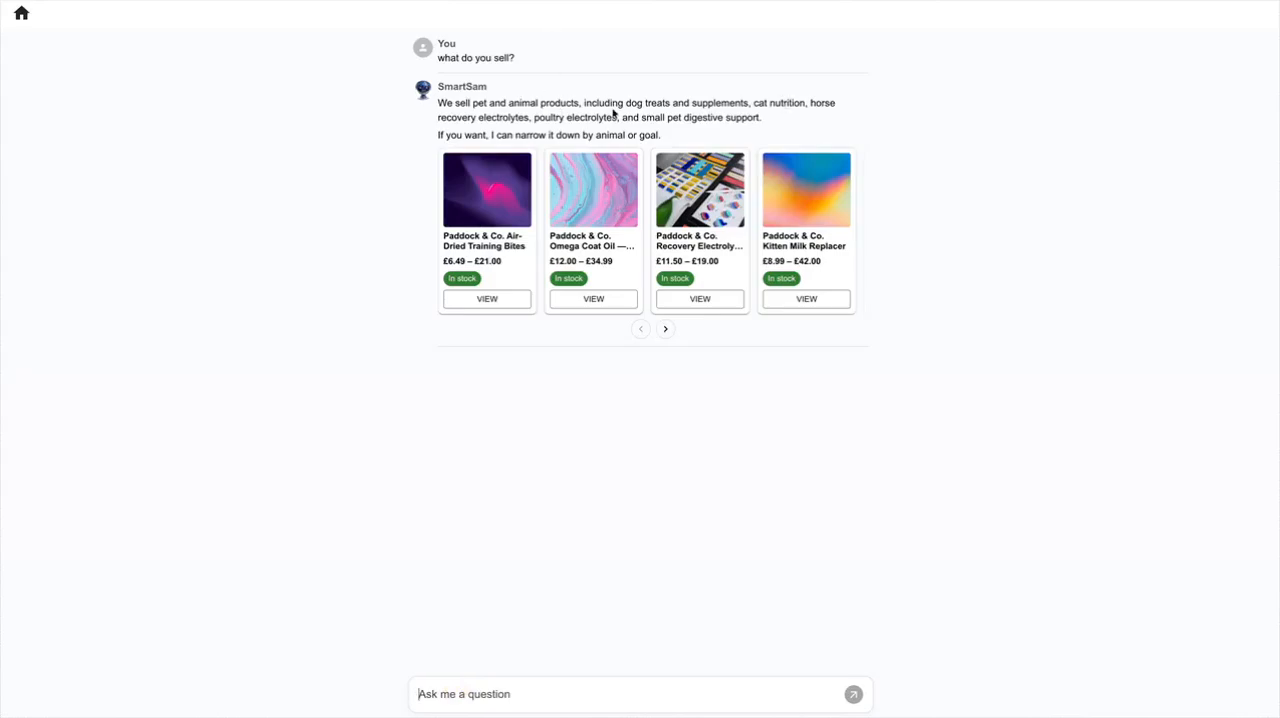
left_click(506, 702)
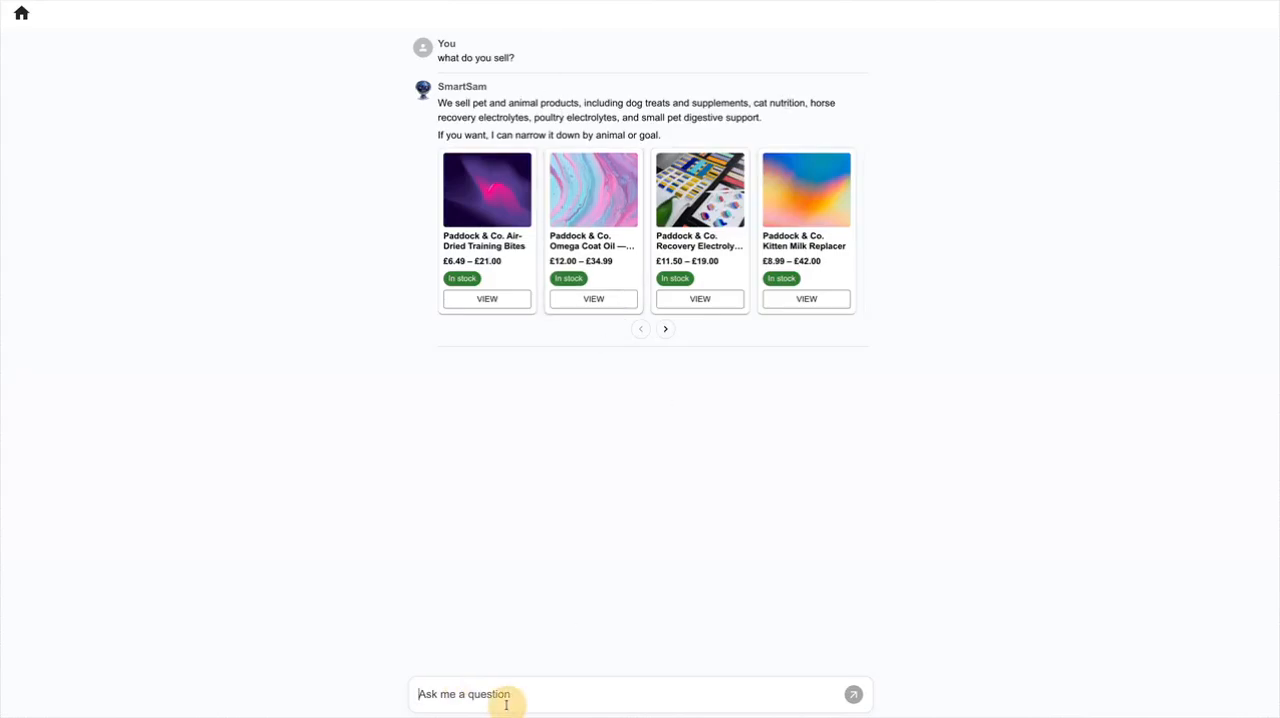
type("what ")
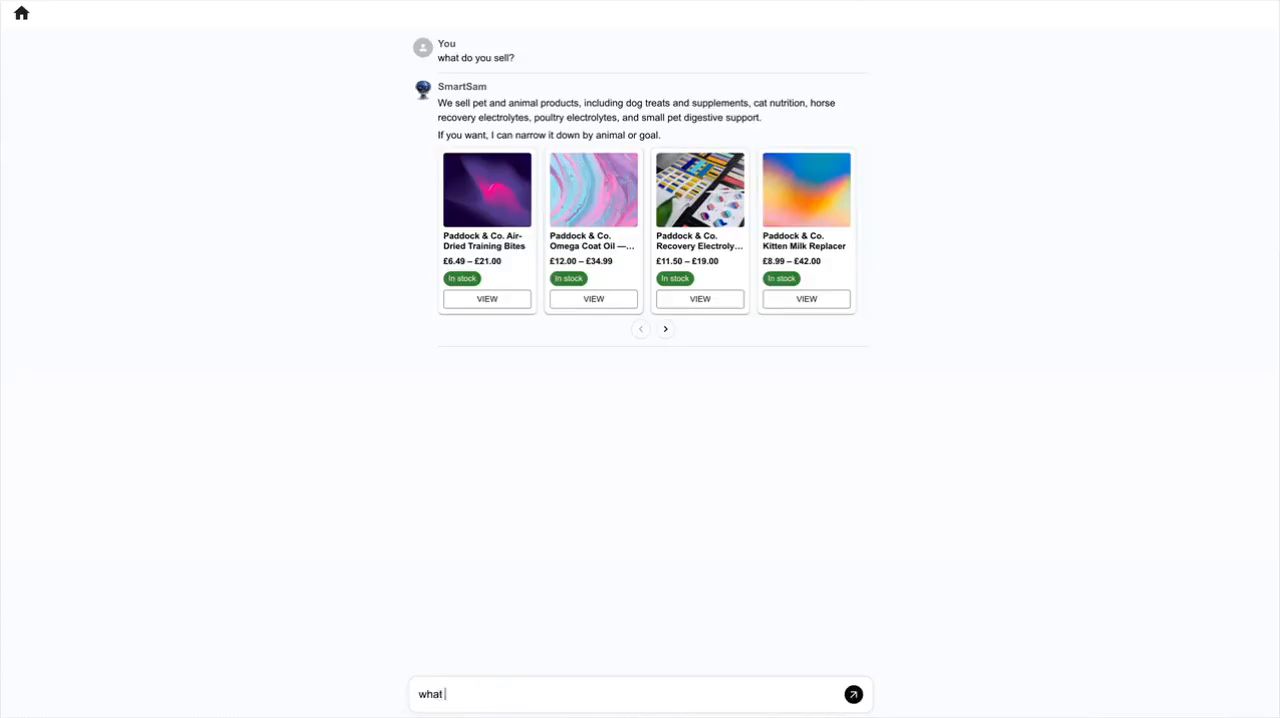
type("about for horses")
key("Return")
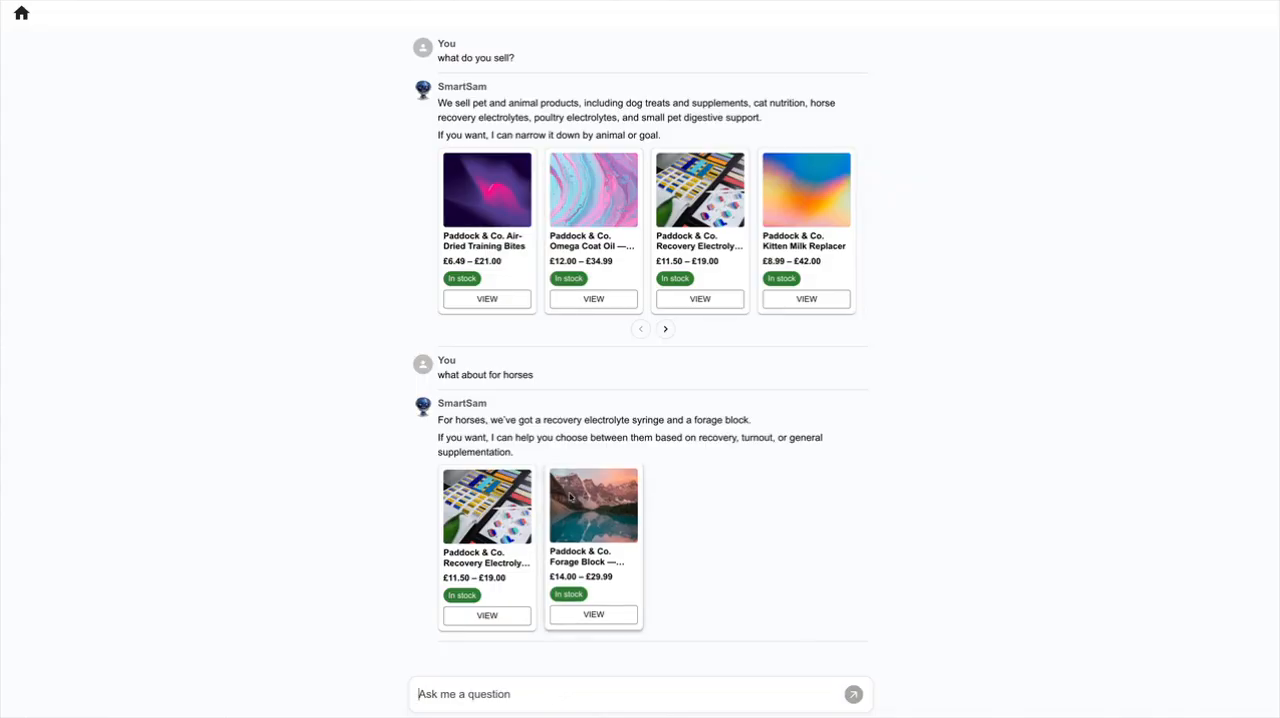
View the store page of the recovery electrolyte product offered in the horse answer
left_click(460, 617)
scroll(590, 264, "down", 2)
scroll(590, 264, "up", 2)
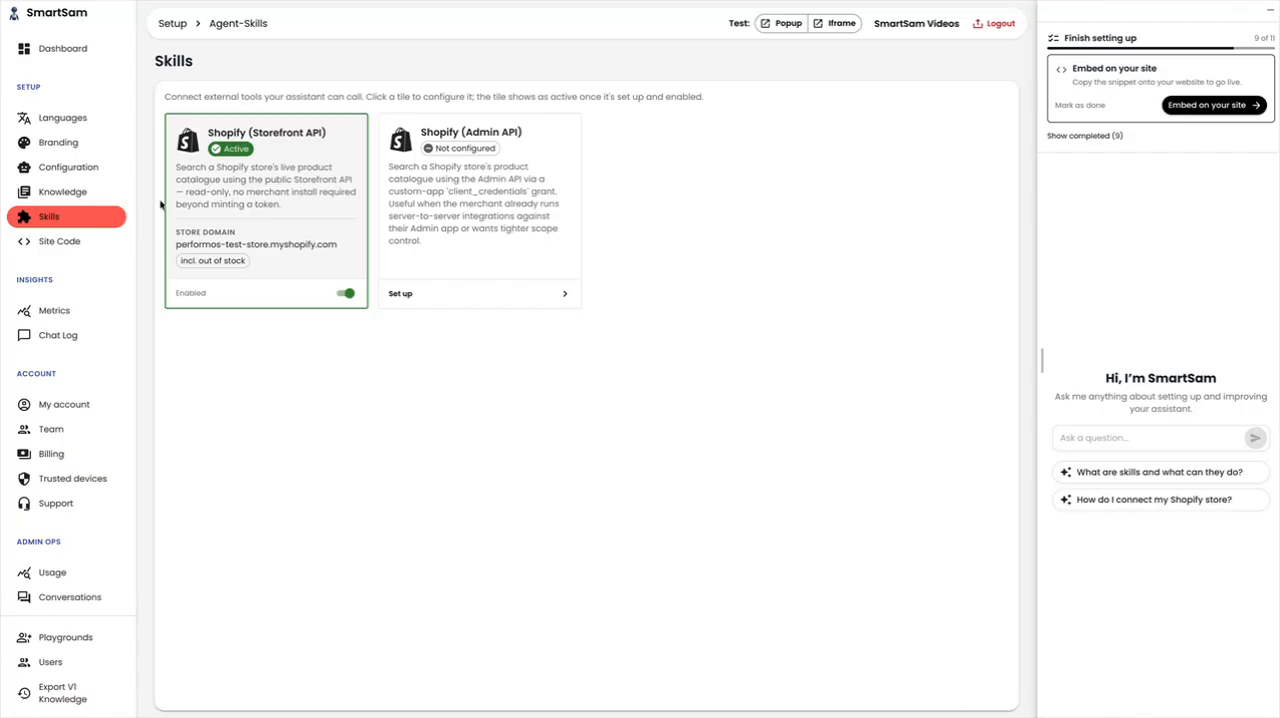
Start a Shopify knowledge source using the Storefront API, with store domain performos-test-store.myshopify.com and the Storefront API access token
left_click(82, 202)
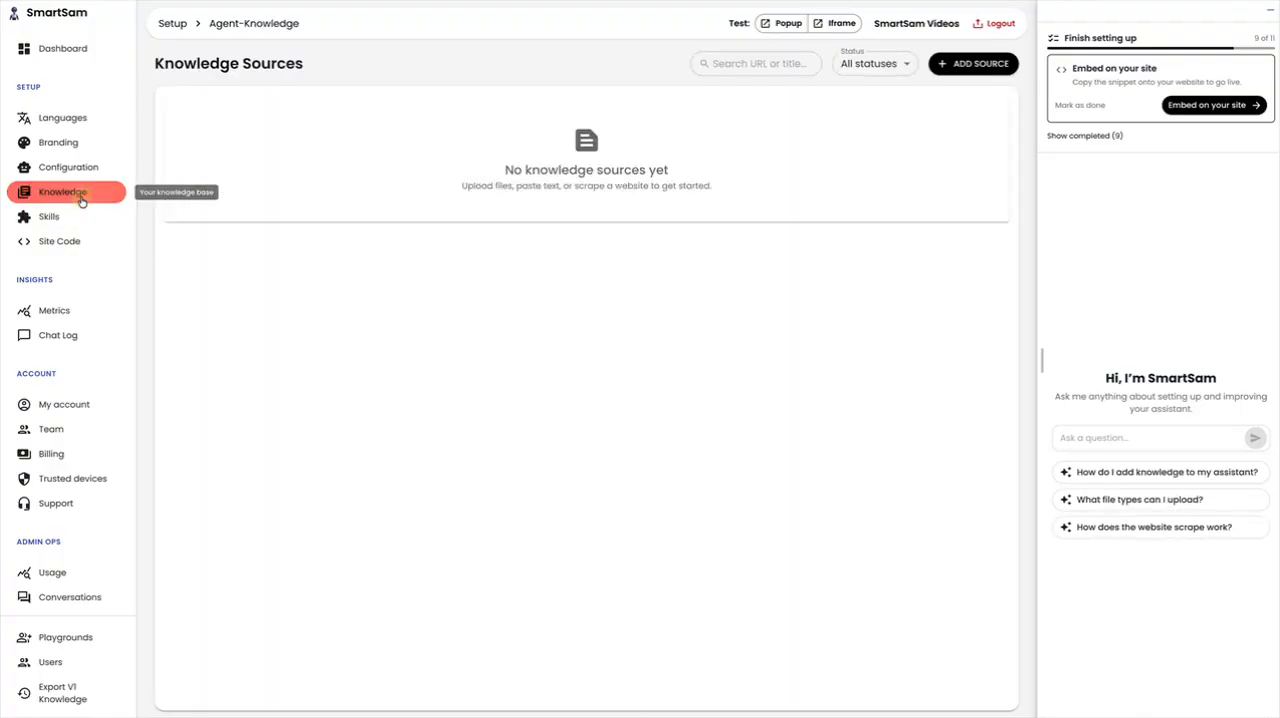
left_click(998, 63)
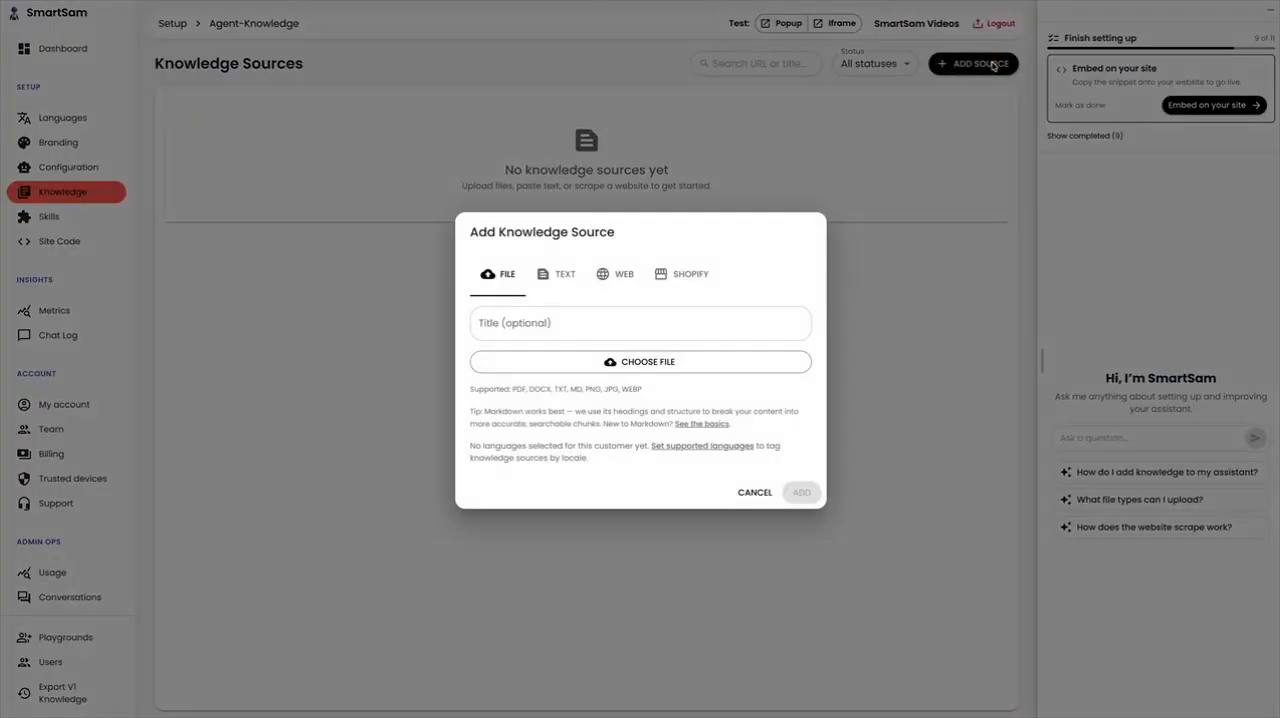
left_click(685, 280)
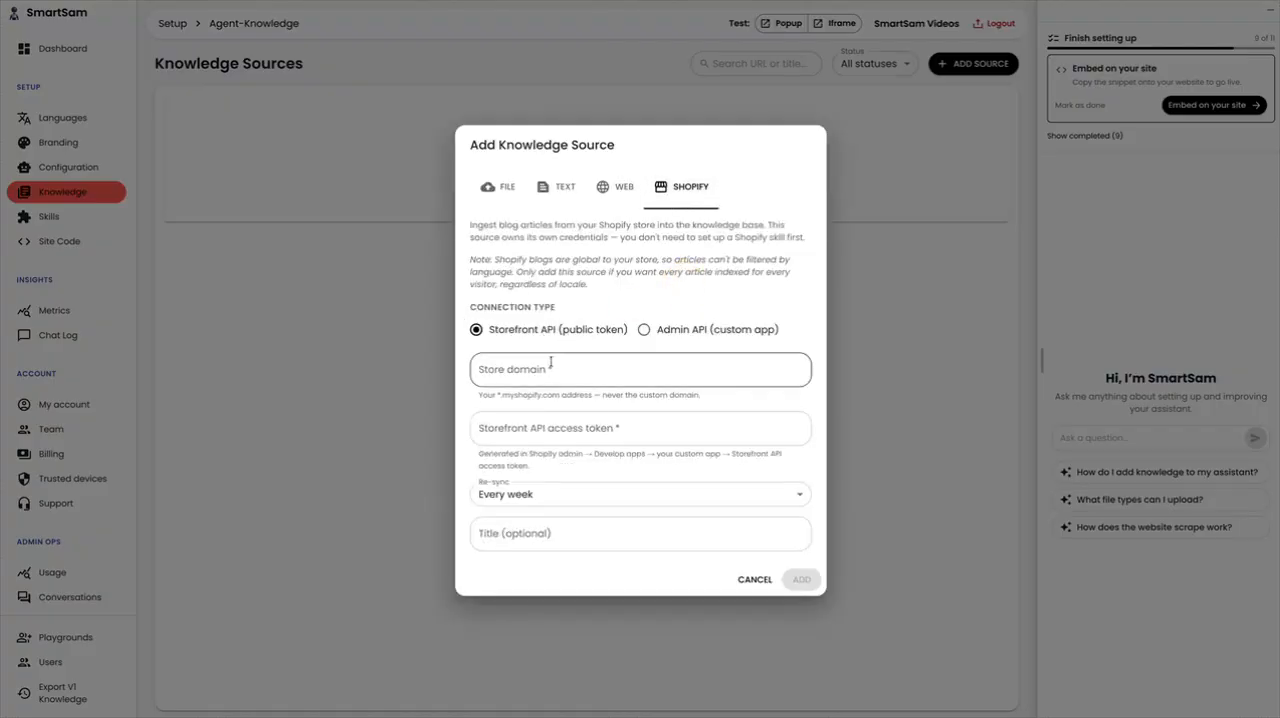
left_click(553, 372)
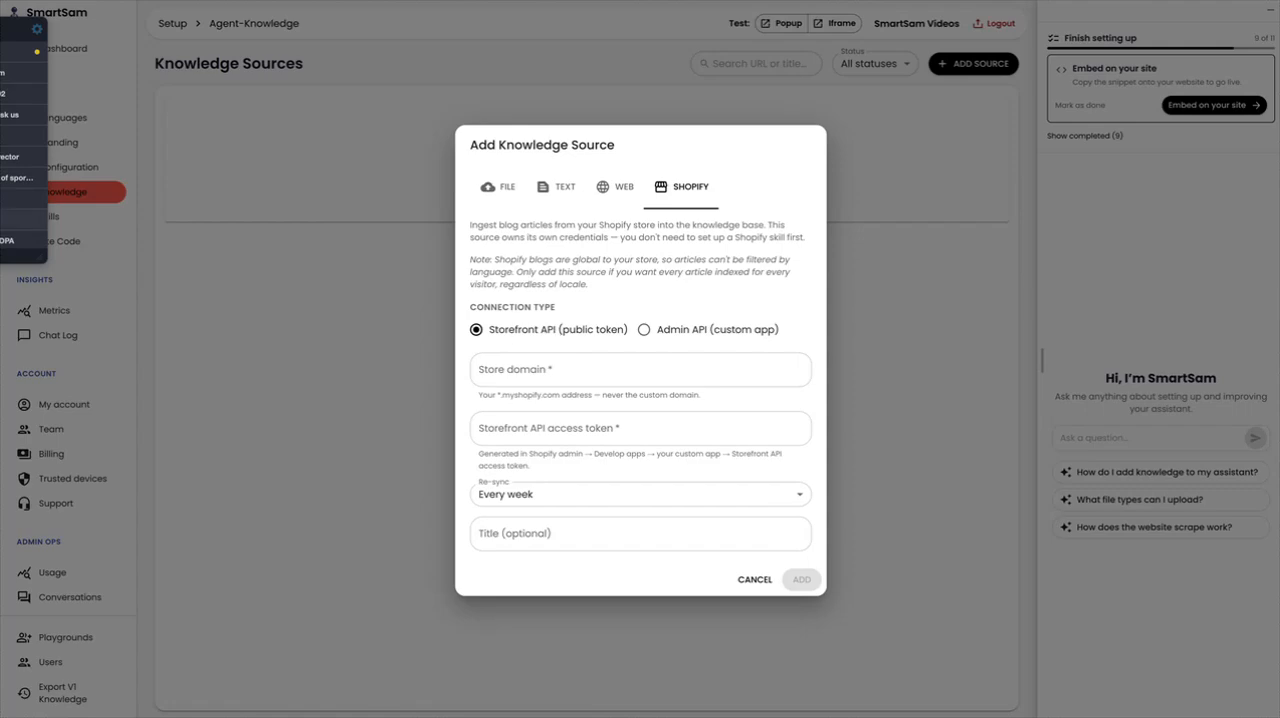
left_click(534, 370)
key("ctrl+v")
left_click(530, 428)
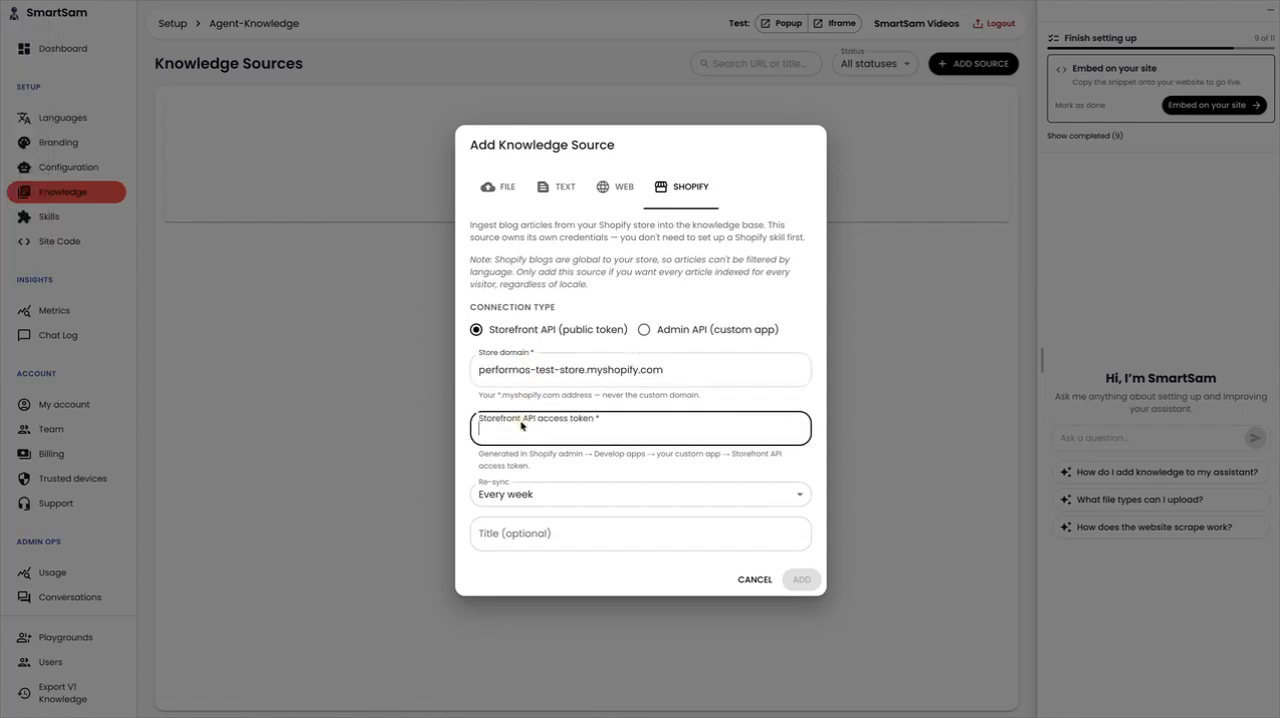
key("ctrl+v")
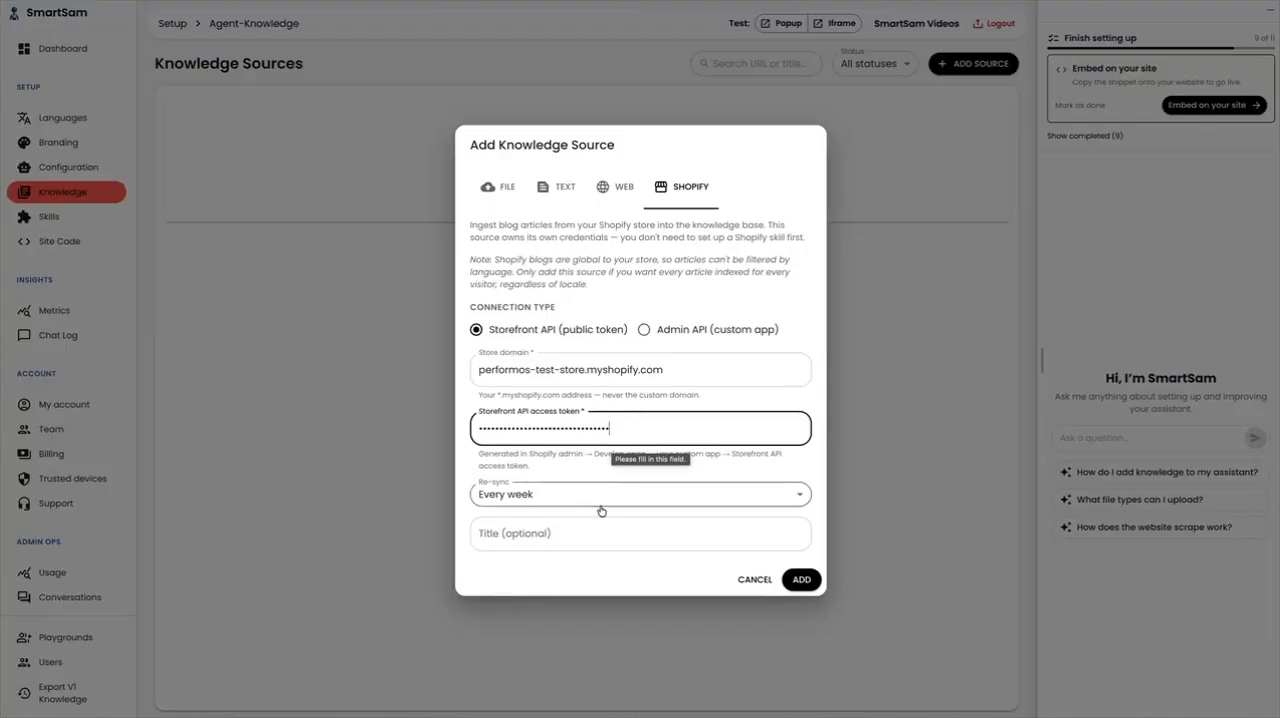
Try the Manual re-sync option for the Shopify source and switch back to Every week
left_click(783, 500)
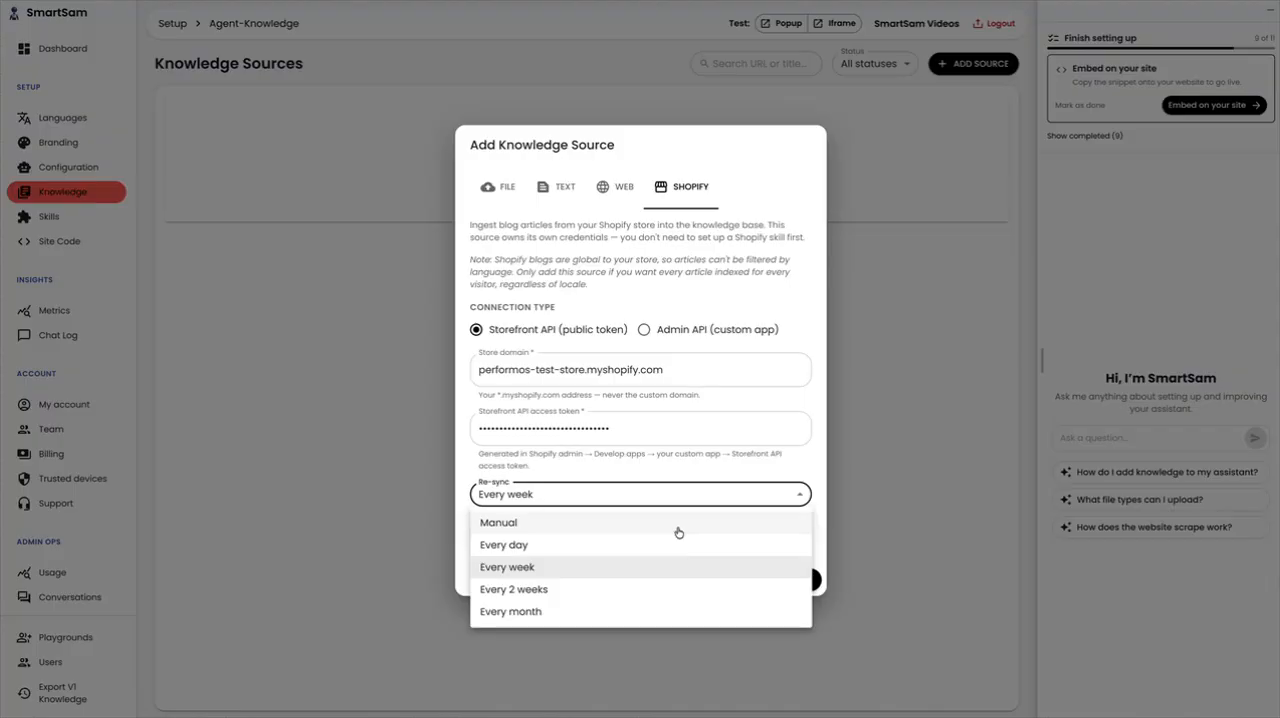
left_click(563, 568)
left_click(551, 494)
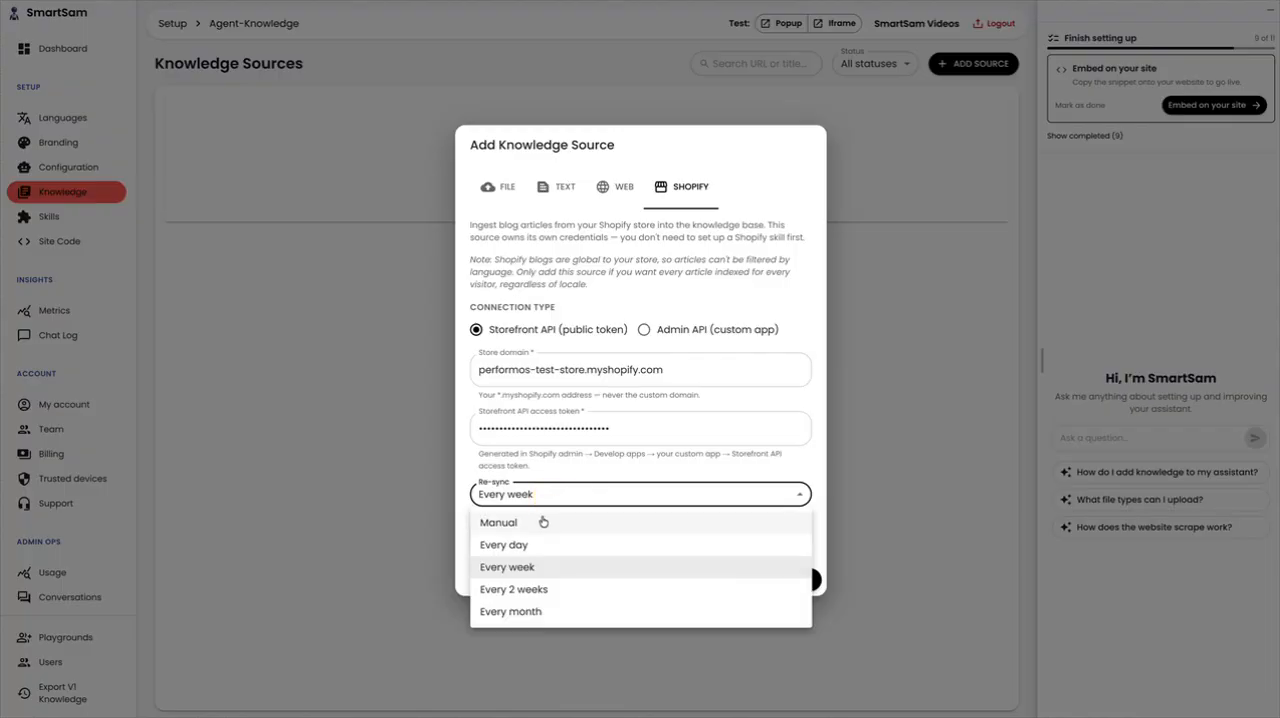
left_click(543, 521)
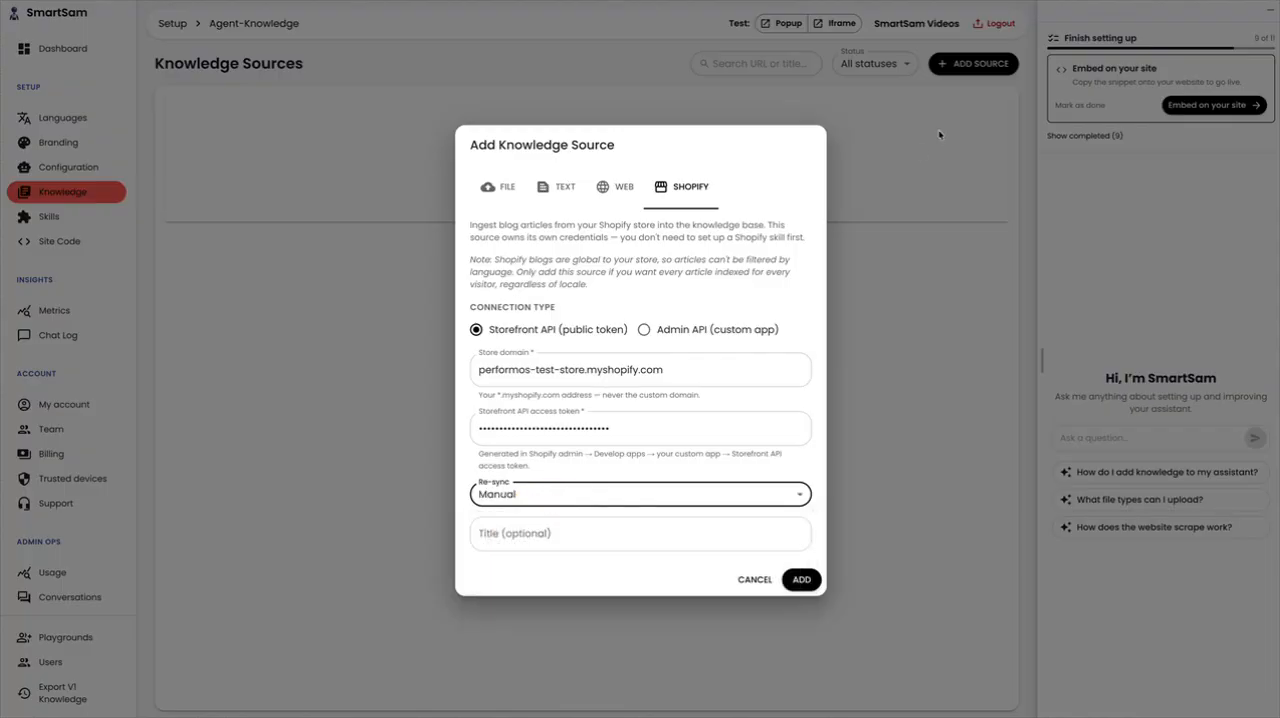
left_click(636, 497)
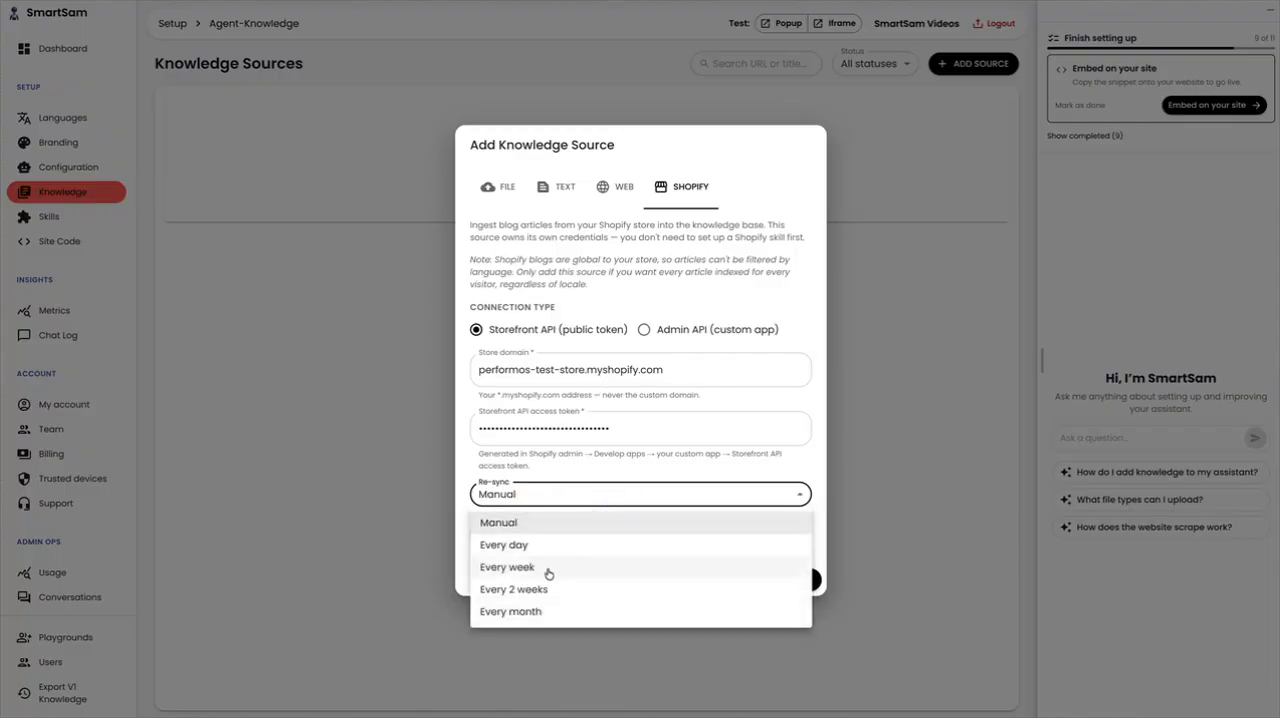
left_click(550, 568)
Title the Shopify knowledge source "Demo Store Shopify" and add it
left_click(601, 536)
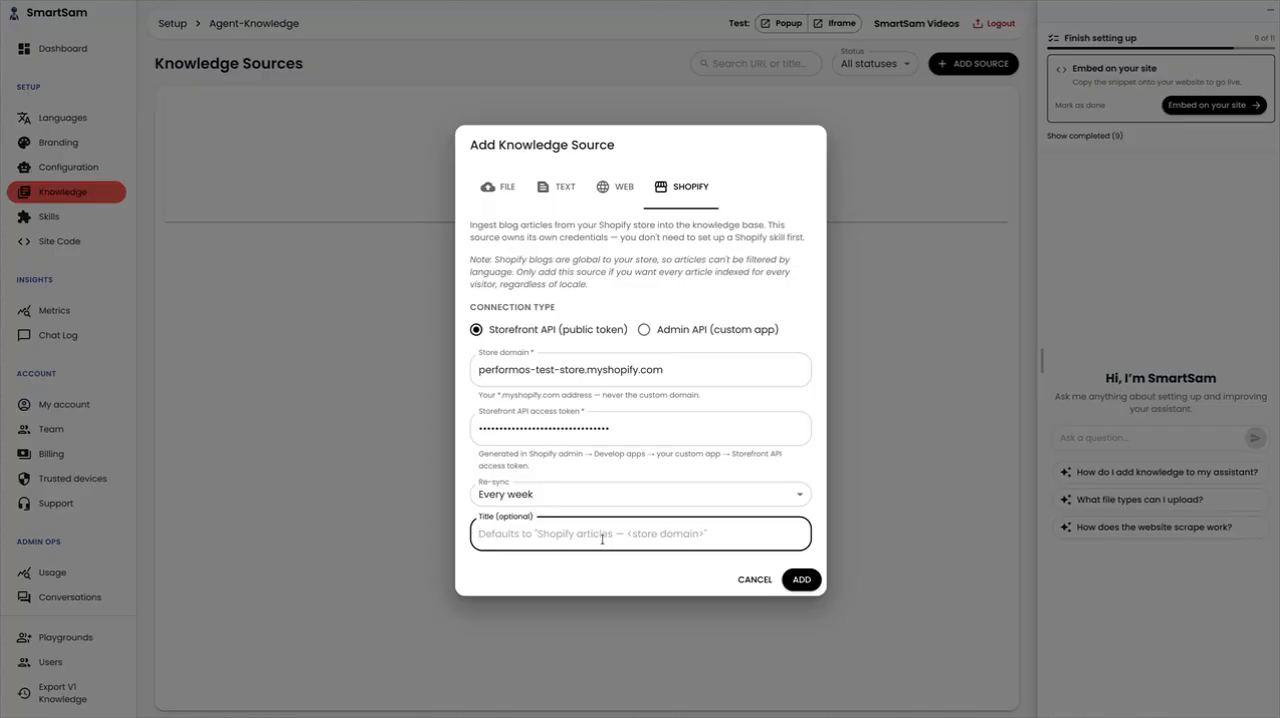
type("Demo Stor")
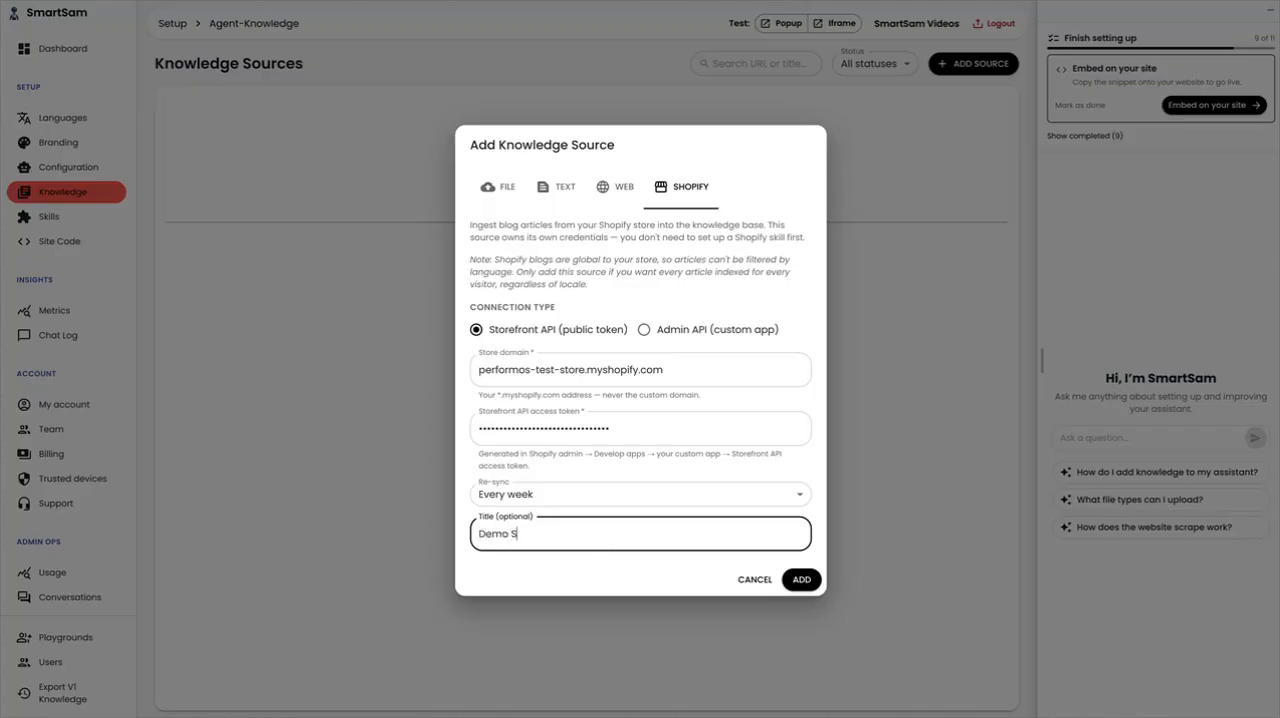
type("e Shopify")
left_click(802, 582)
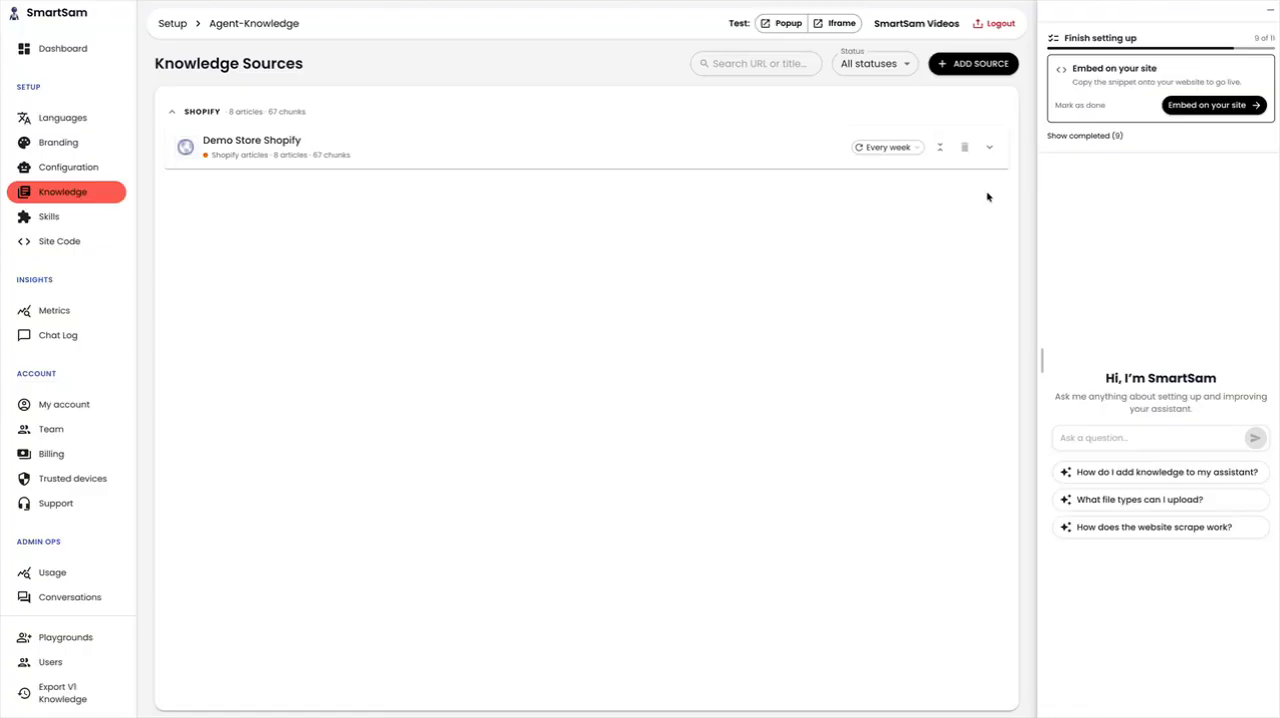
Expand the Demo Store Shopify source, view the extracted content of "Classic bland bowl: shredded chicken & rice", and collapse the source again
left_click(989, 148)
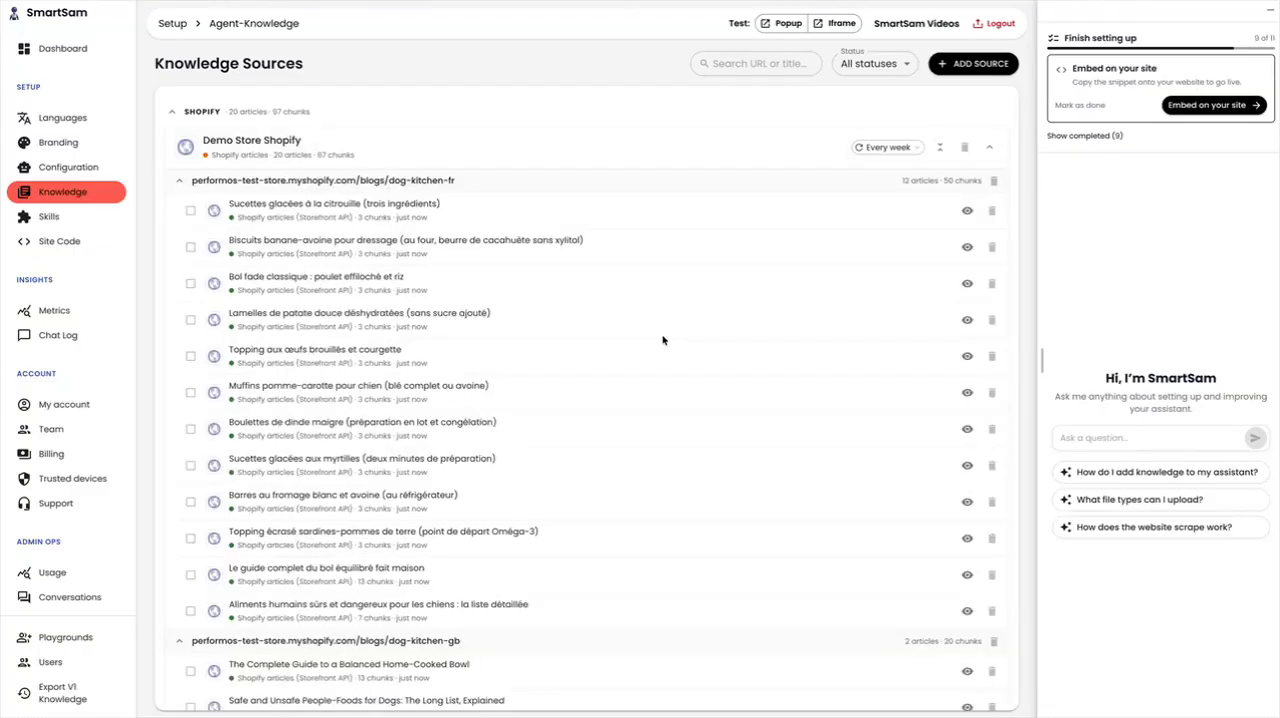
scroll(662, 340, "down", 5)
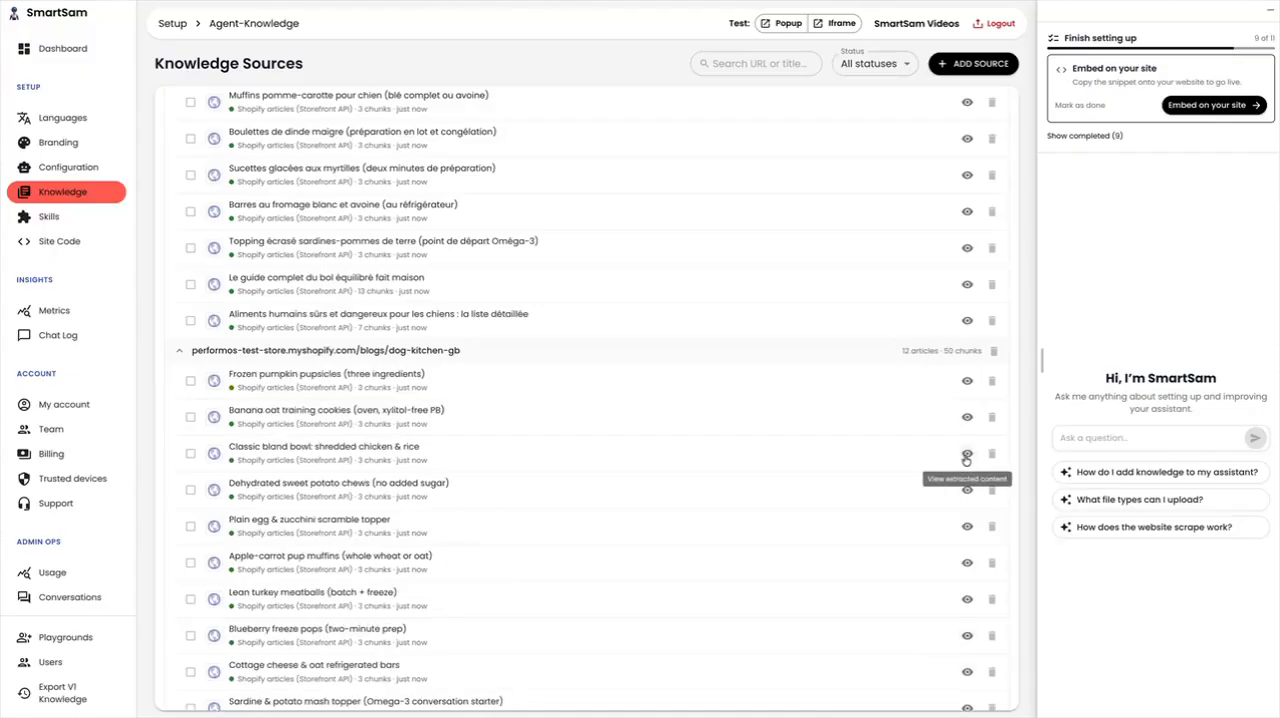
left_click(966, 455)
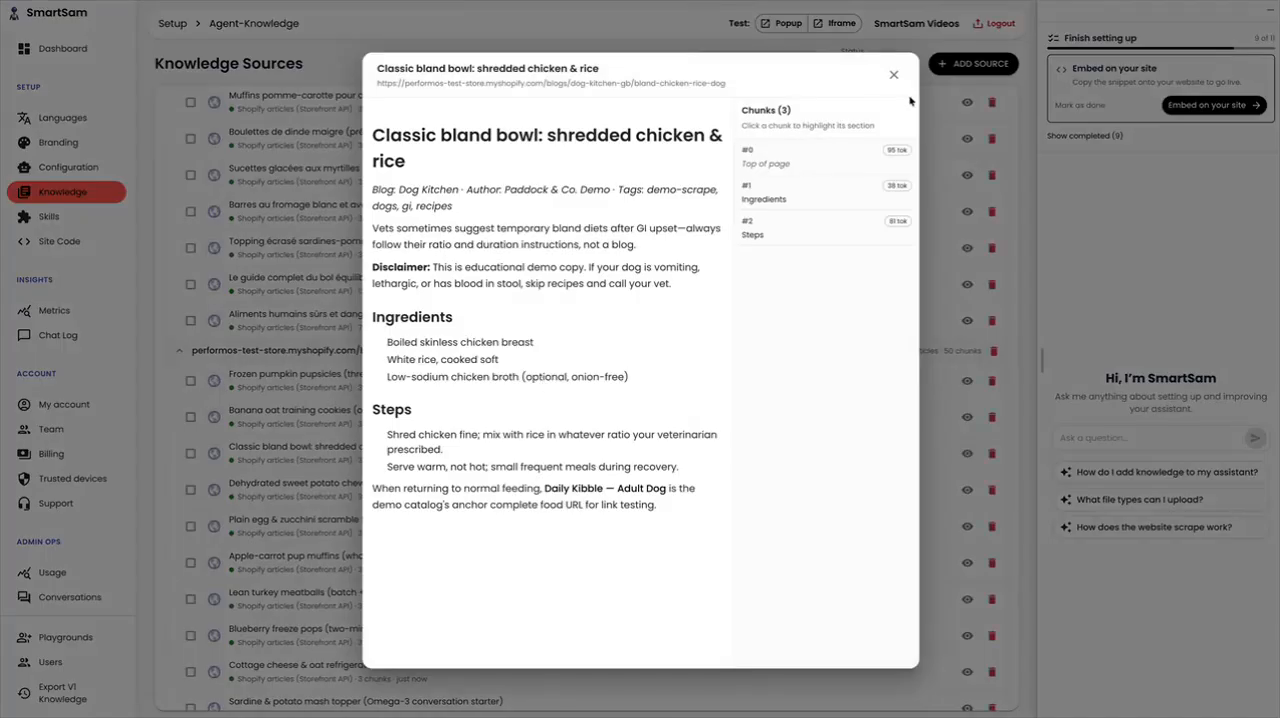
left_click(921, 80)
scroll(886, 181, "up", 3)
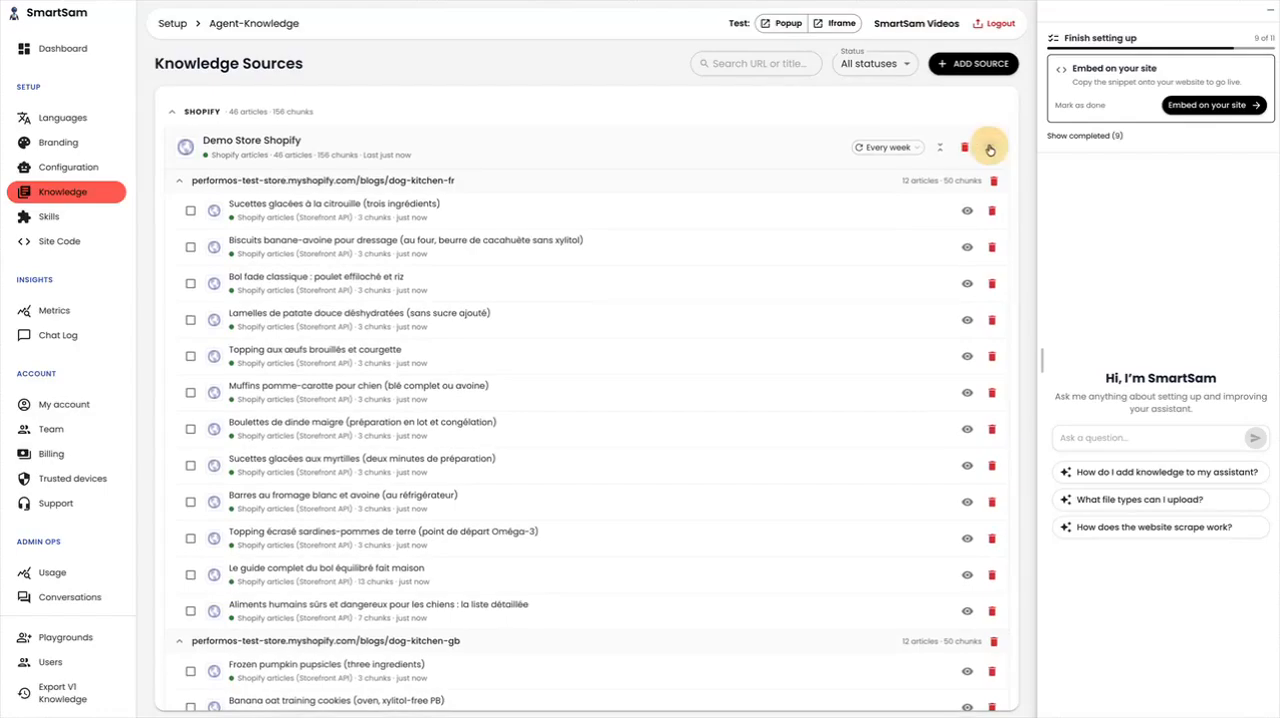
left_click(989, 147)
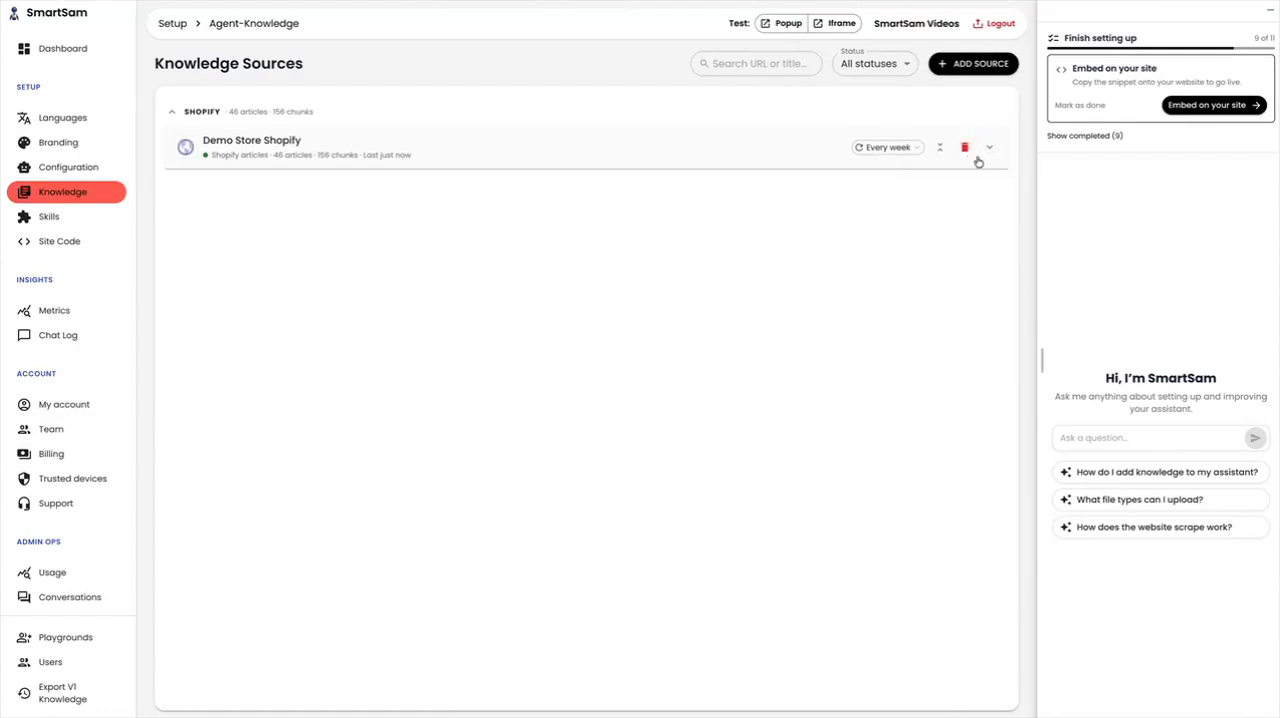
Reopen the Demo Store Shopify source and look through its imported French and English blog articles
left_click(288, 166)
scroll(526, 363, "down", 2)
scroll(526, 363, "up", 1)
scroll(330, 300, "down", 3)
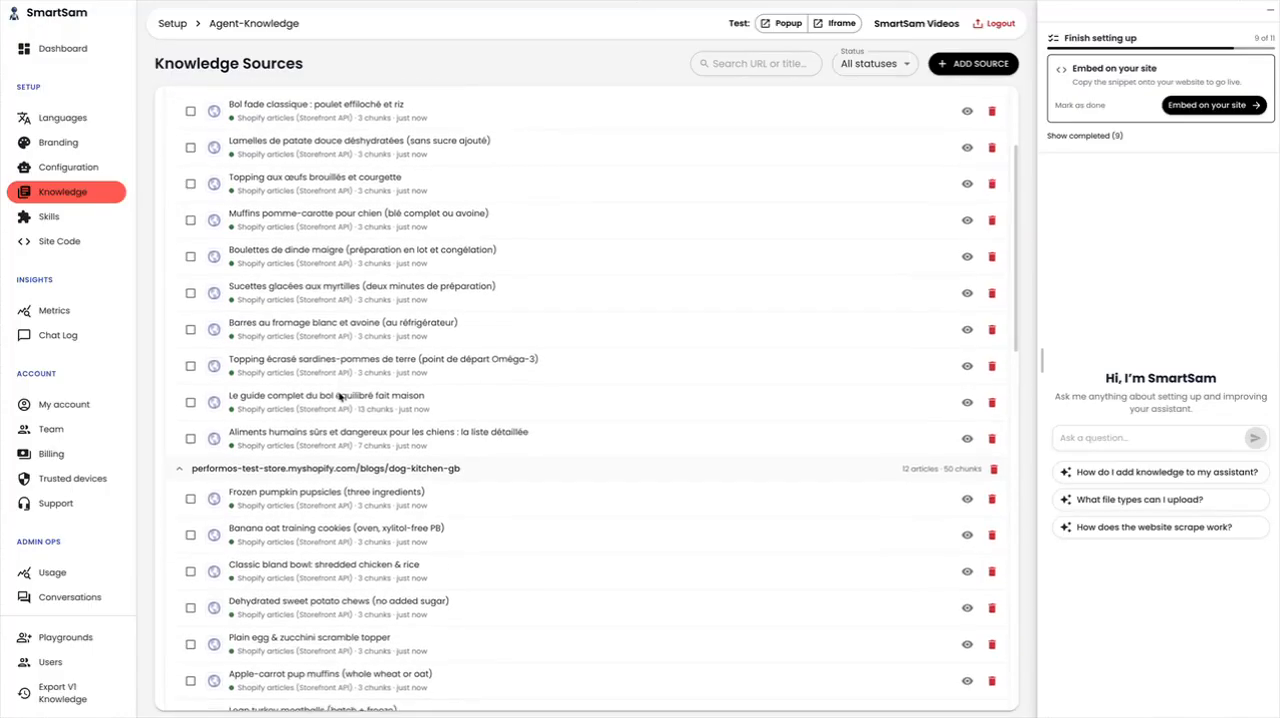
scroll(339, 397, "down", 2)
scroll(339, 397, "up", 1)
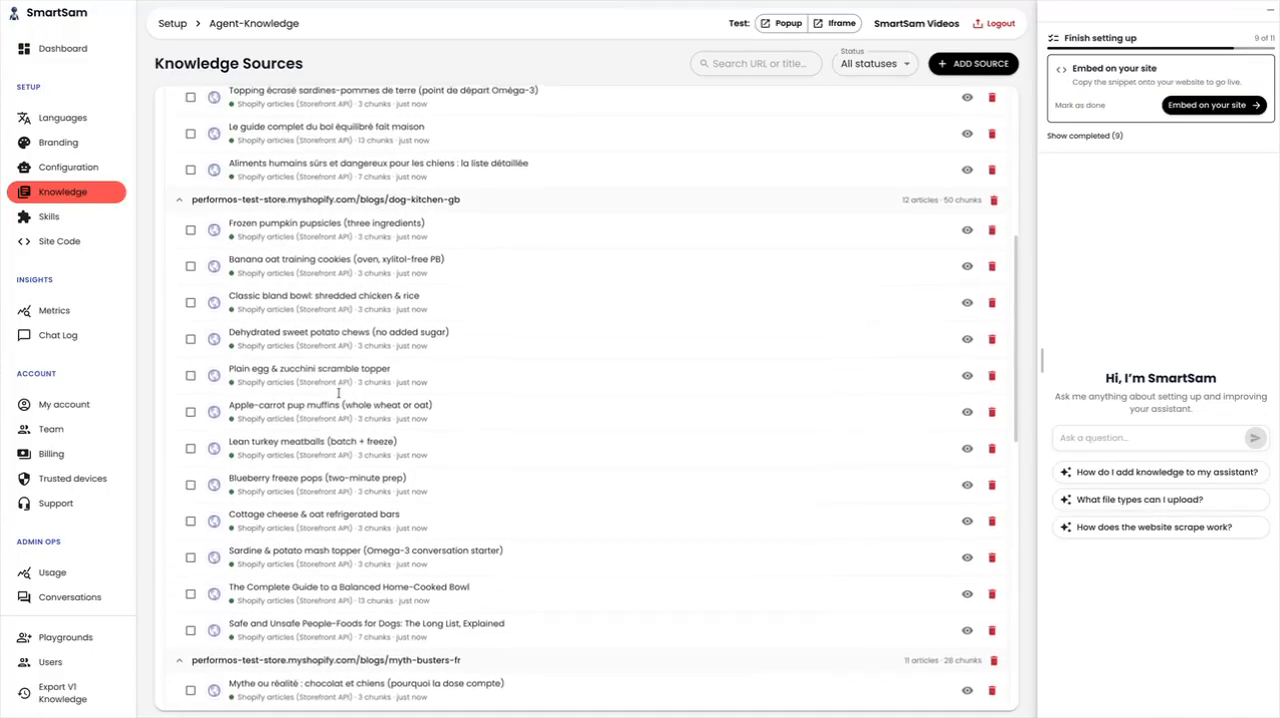
scroll(339, 397, "up", 1)
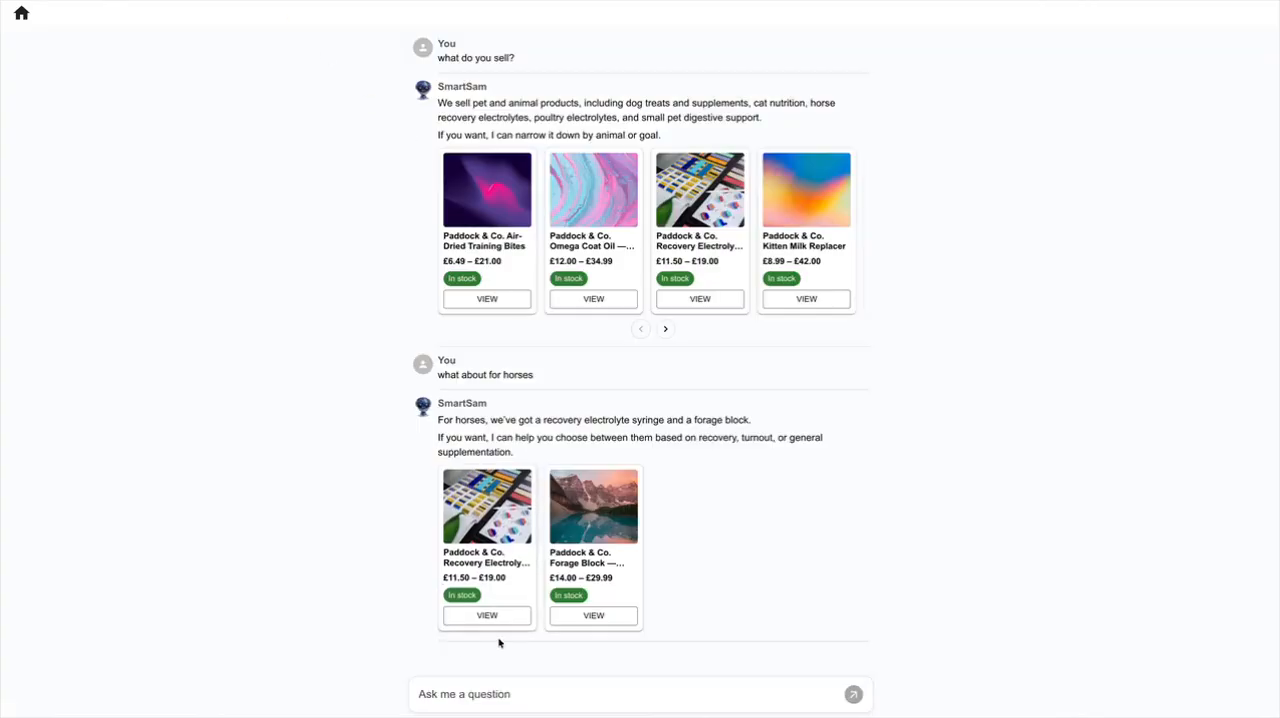
Ask the SmartSam test chat "do you have any recipes that use pumpkins"
left_click(491, 698)
type("do y")
type("ou have")
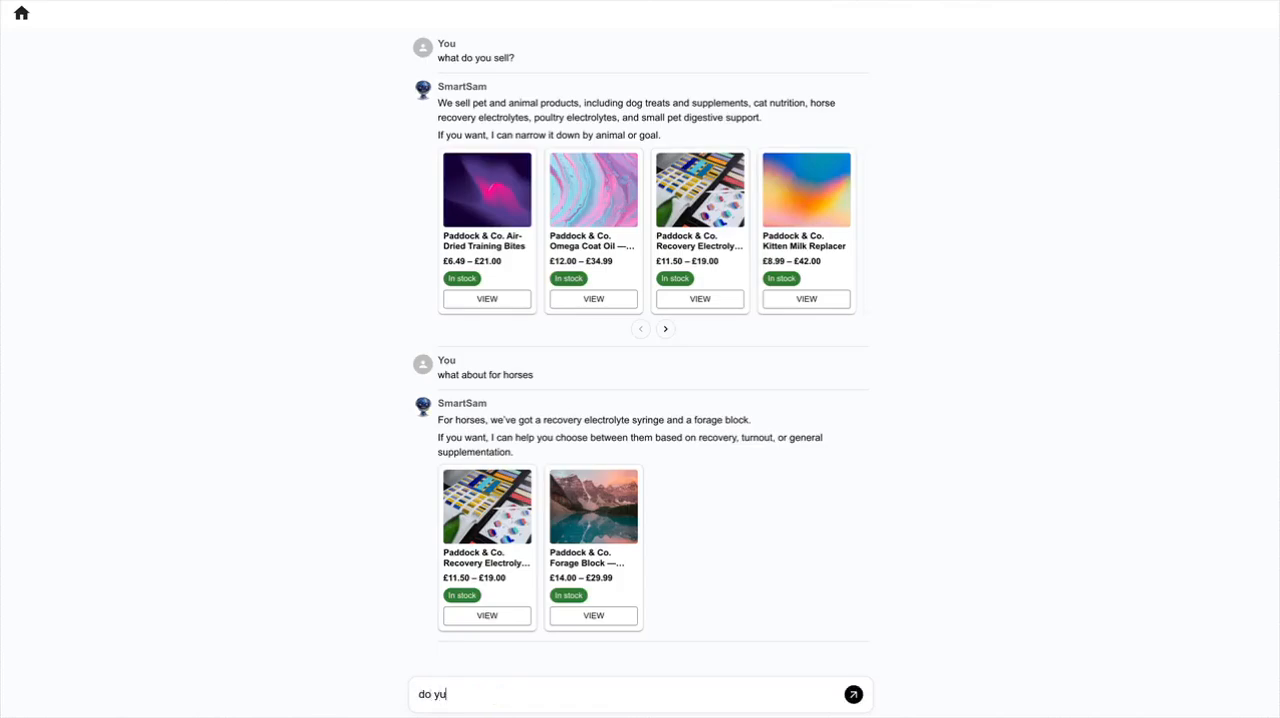
type(" any recipes that use pumpkins")
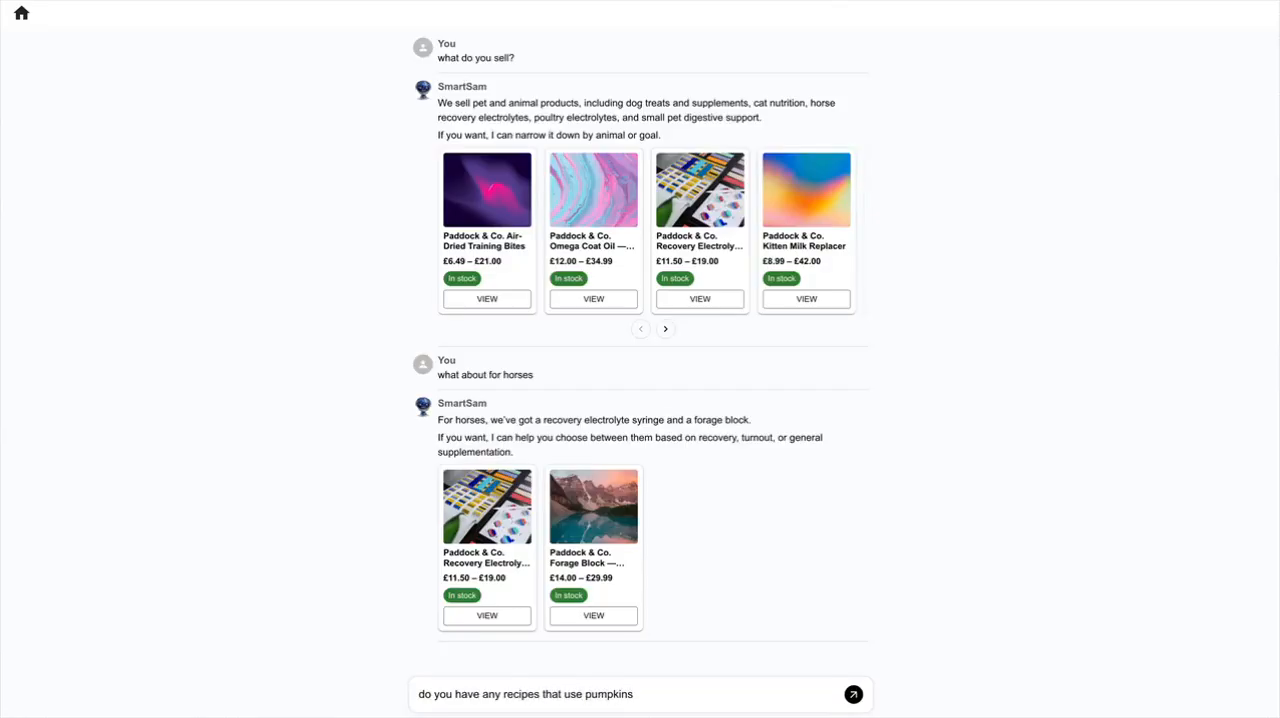
key("Return")
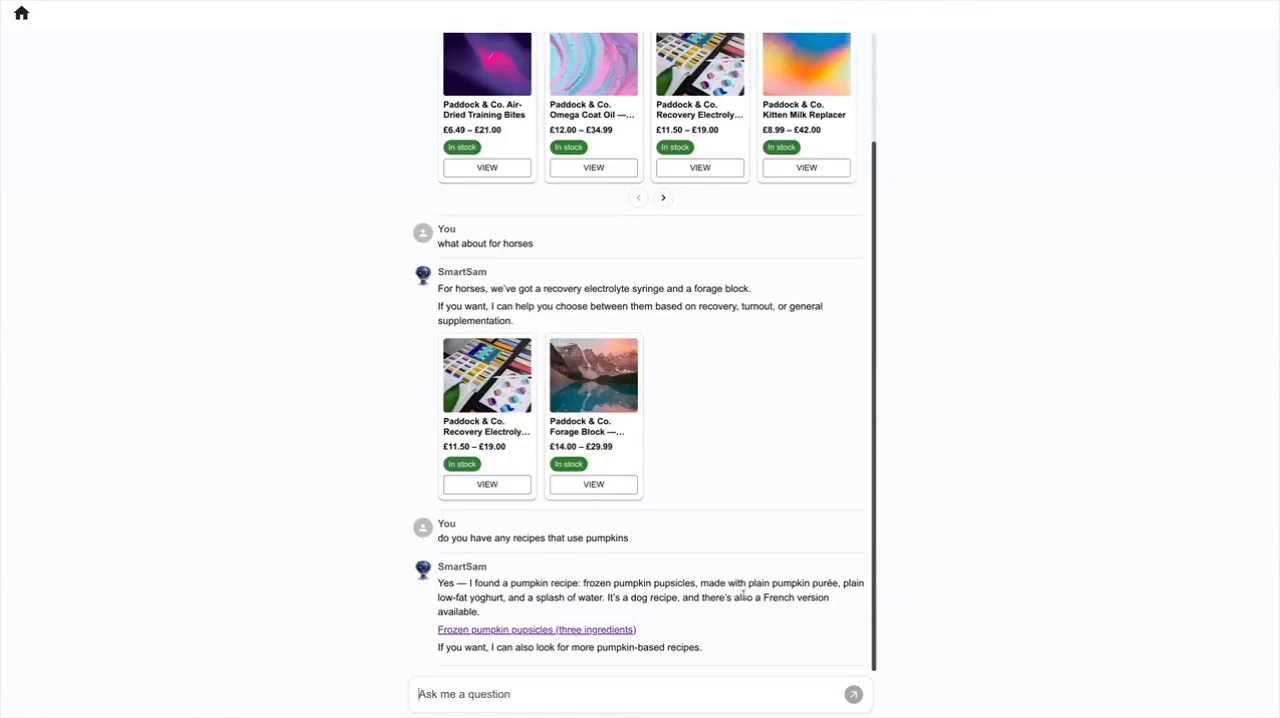
Open the "Frozen pumpkin pupsicles (three ingredients)" link from the chat answer, read the recipe page and return to the chat
left_click(502, 630)
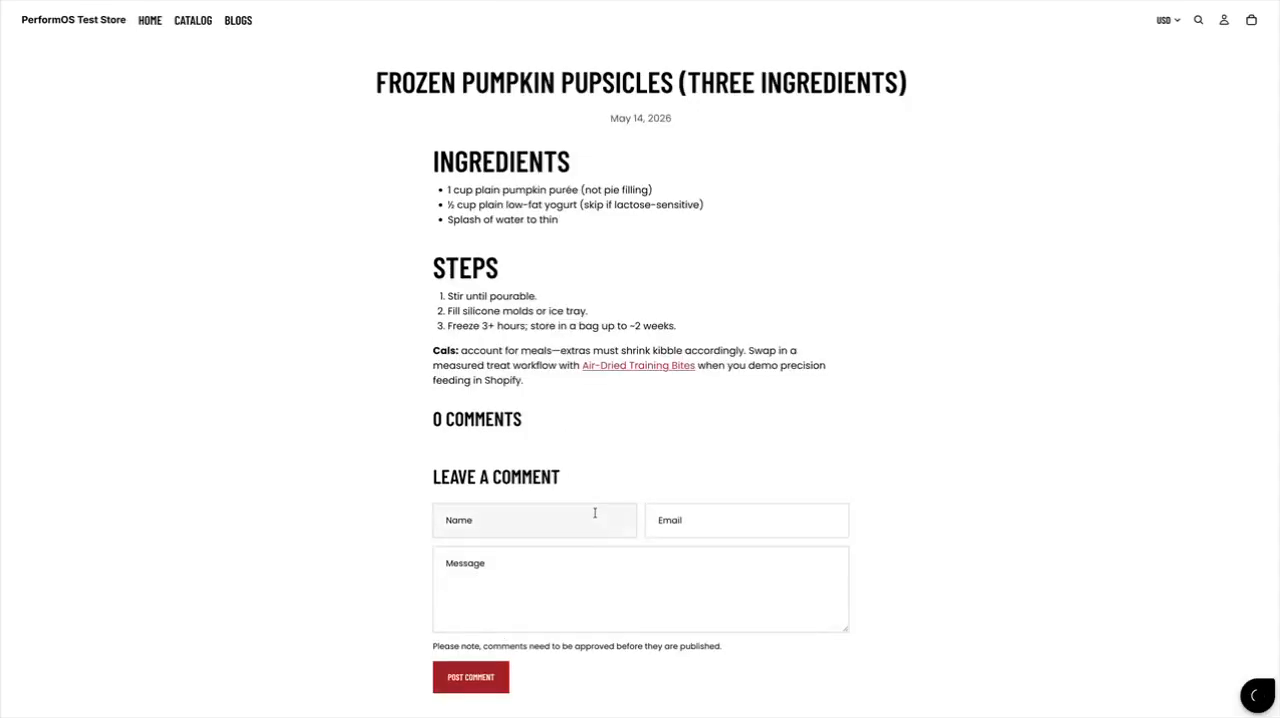
scroll(717, 338, "down", 3)
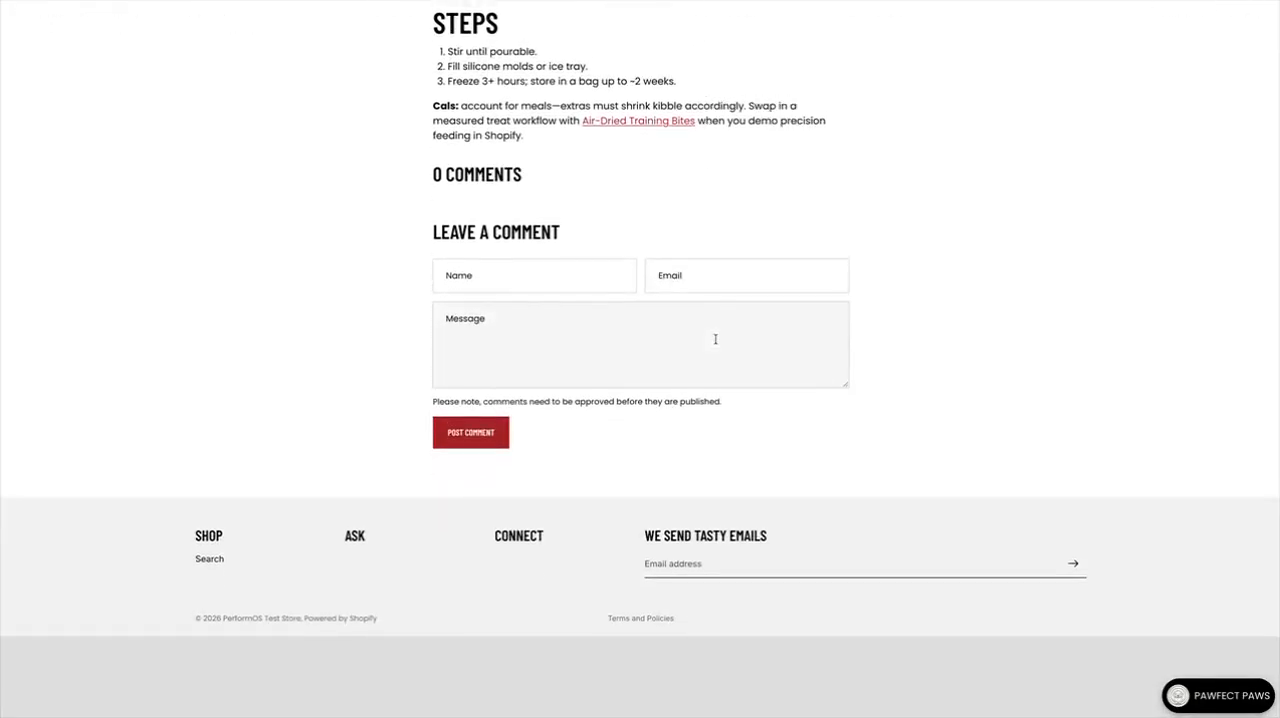
scroll(717, 340, "up", 3)
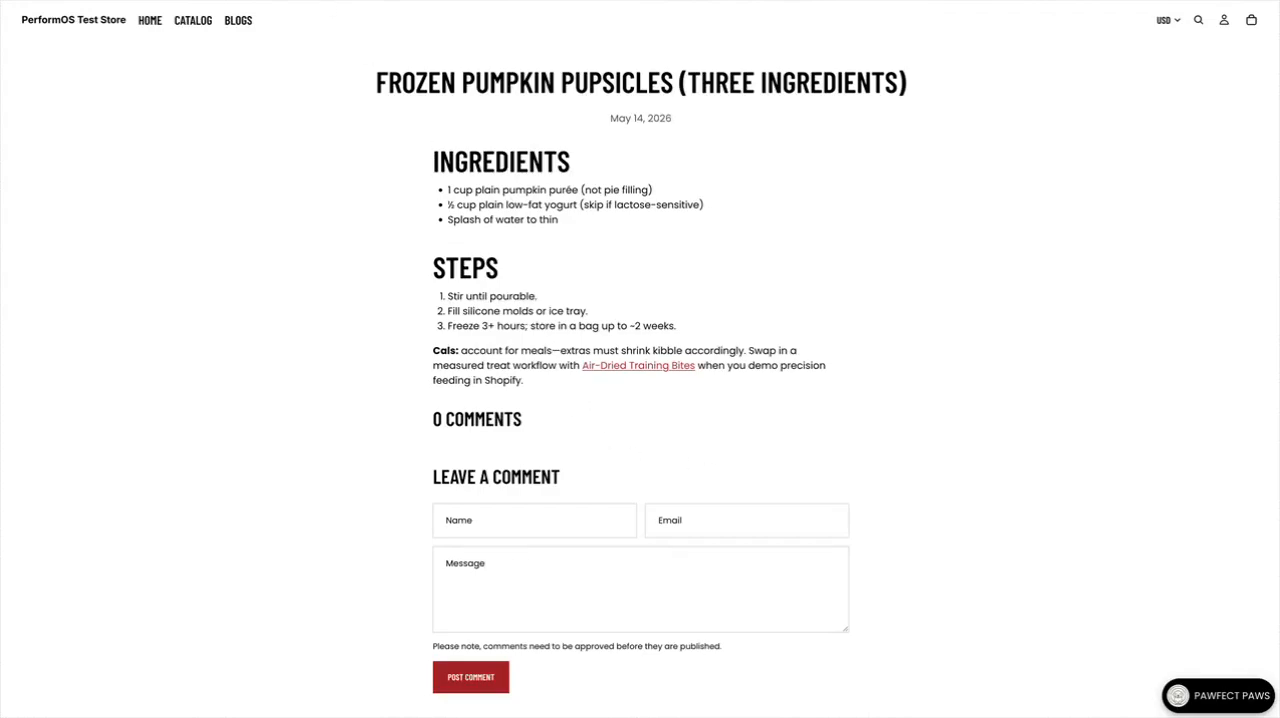
key("ctrl+w")
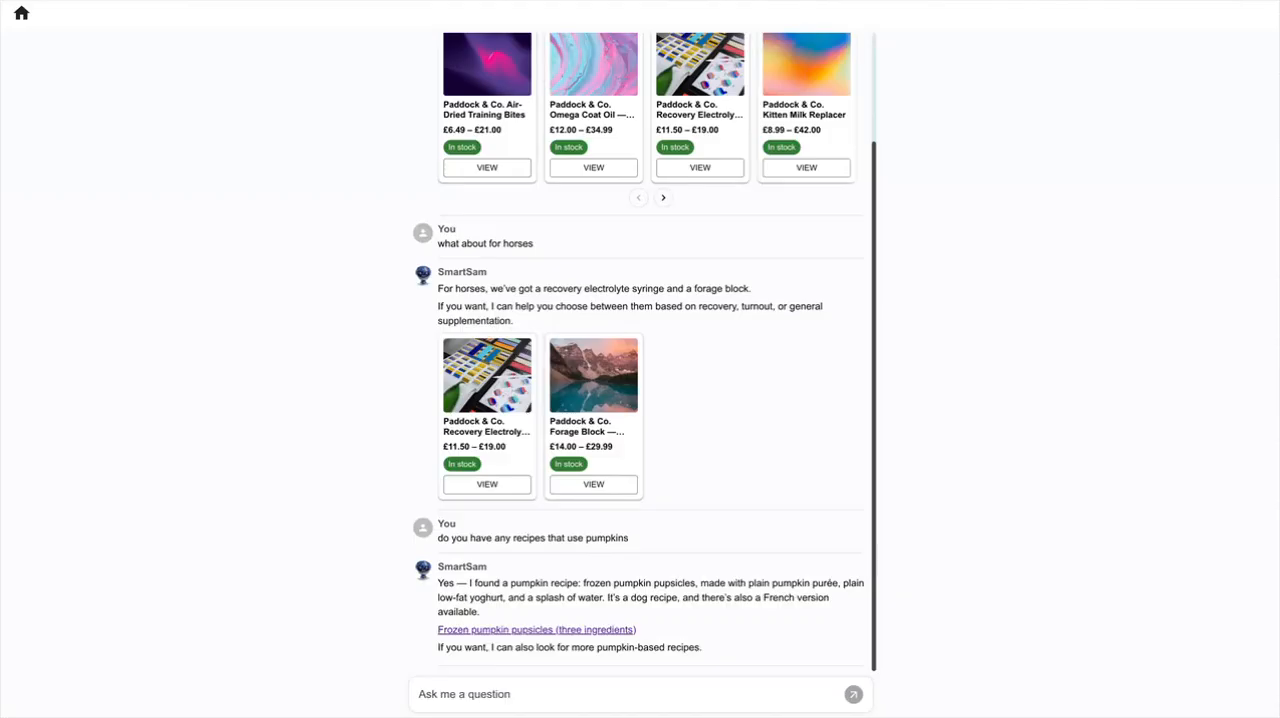
Go back to the pumpkin recipe page, view the store's embedded Pawfect Paws chat widget and minimise it
key("ctrl+Tab")
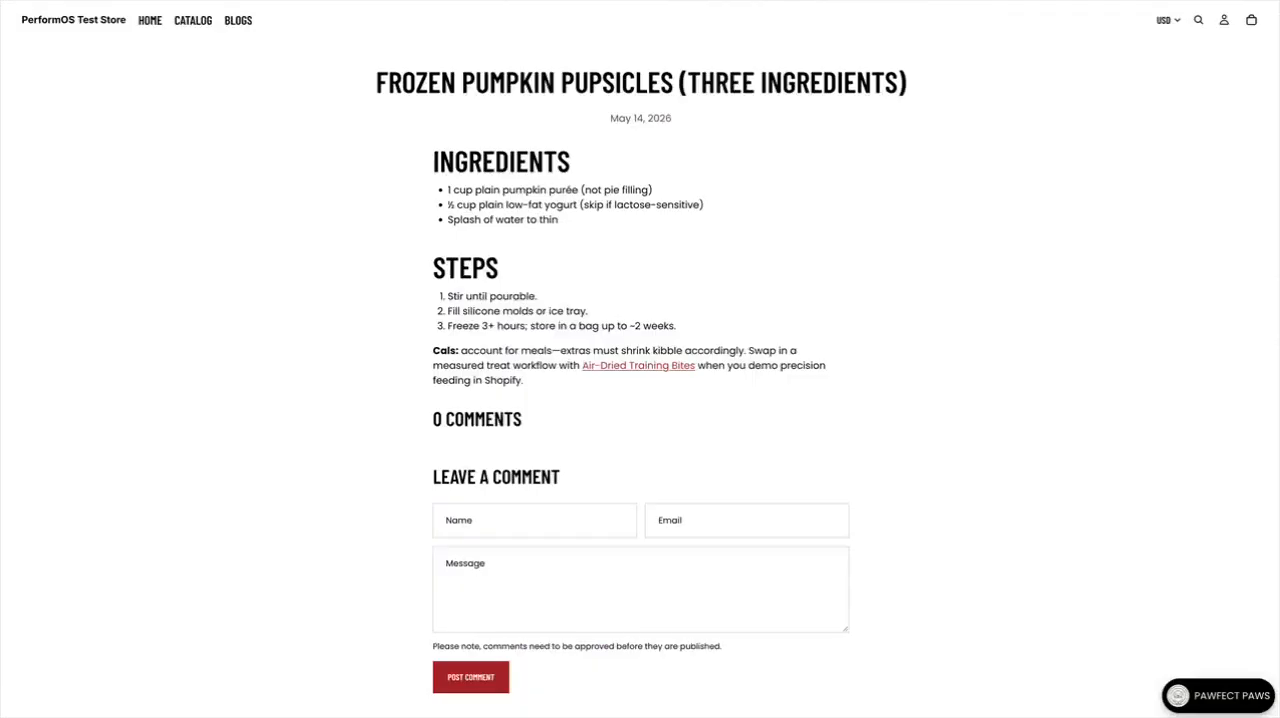
left_click(1190, 706)
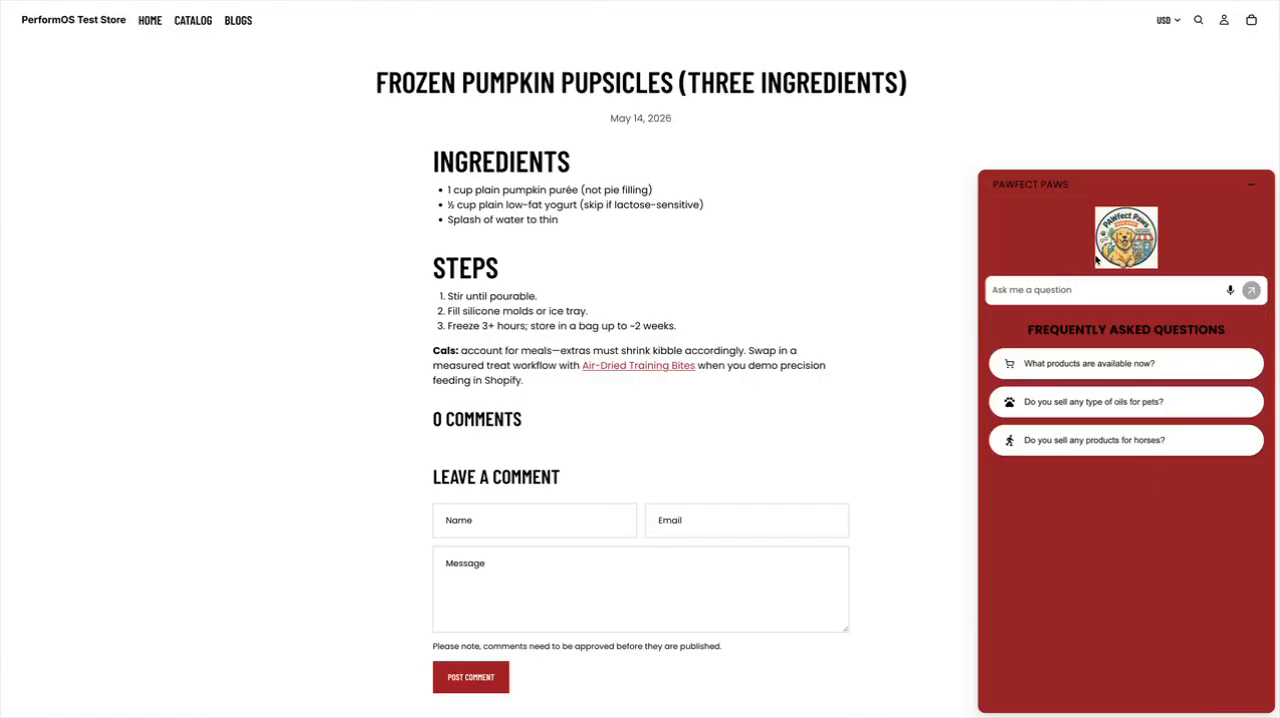
left_click(1250, 184)
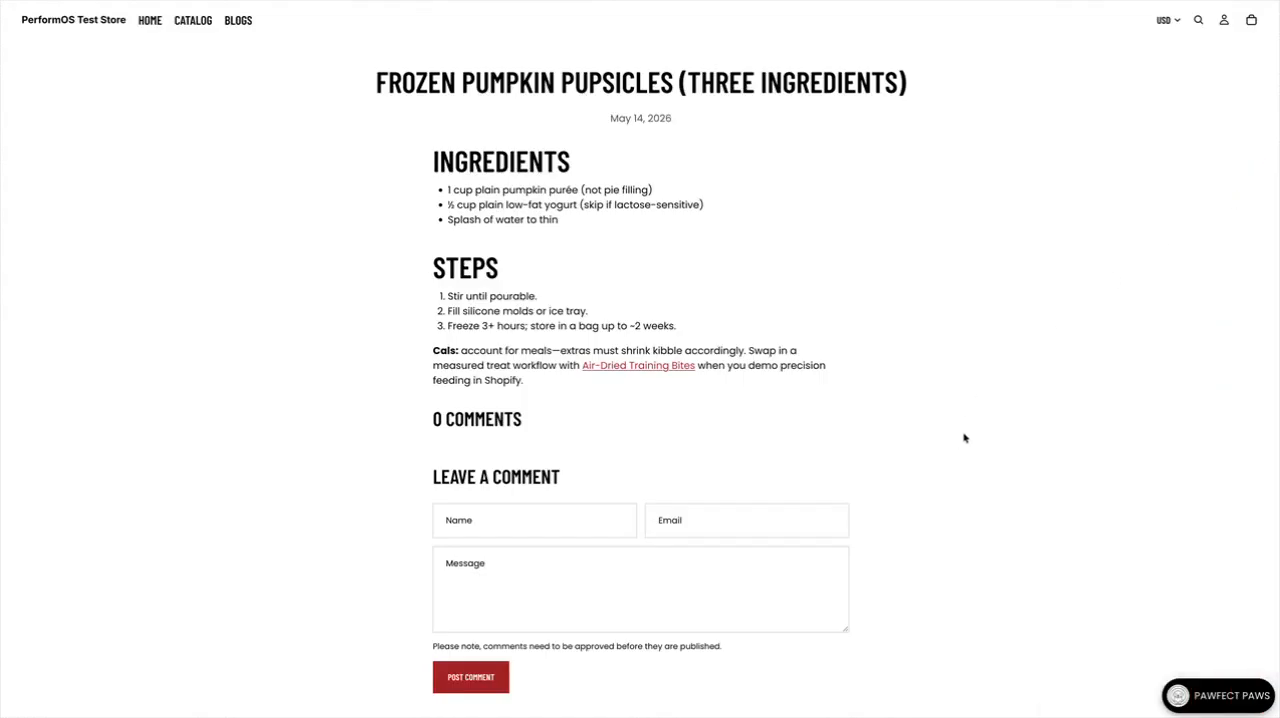